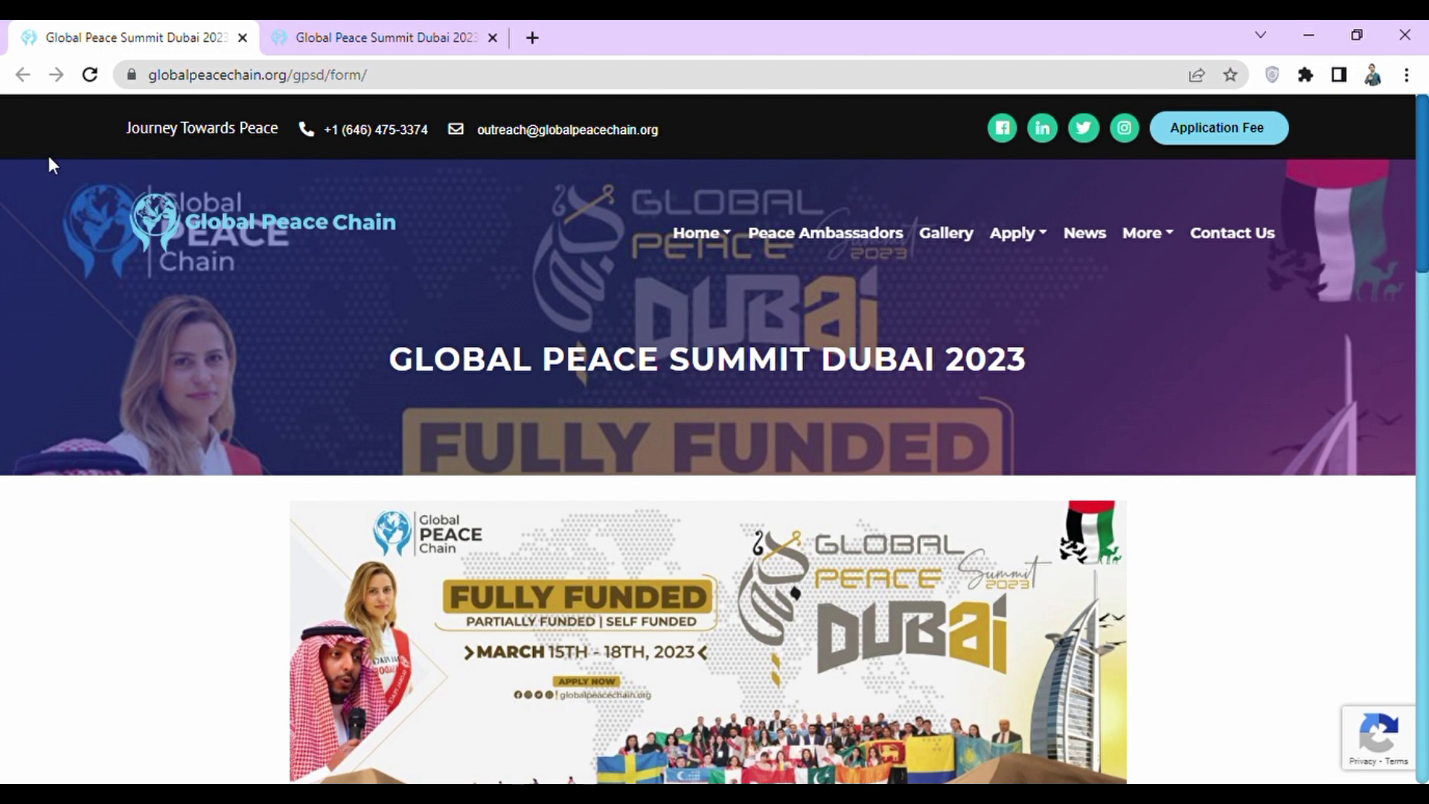
left_click(532, 37)
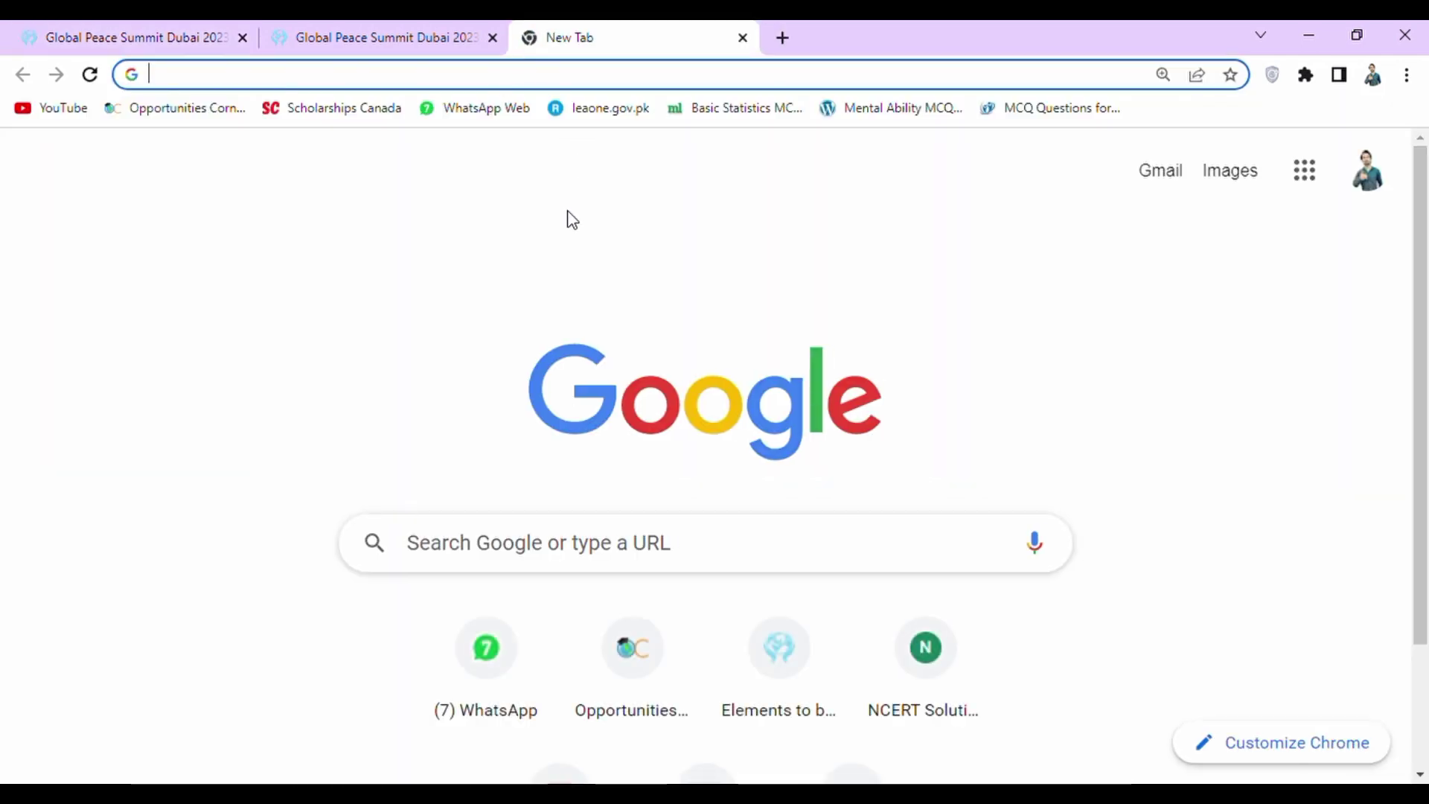
type("www.globalpeacechain.org")
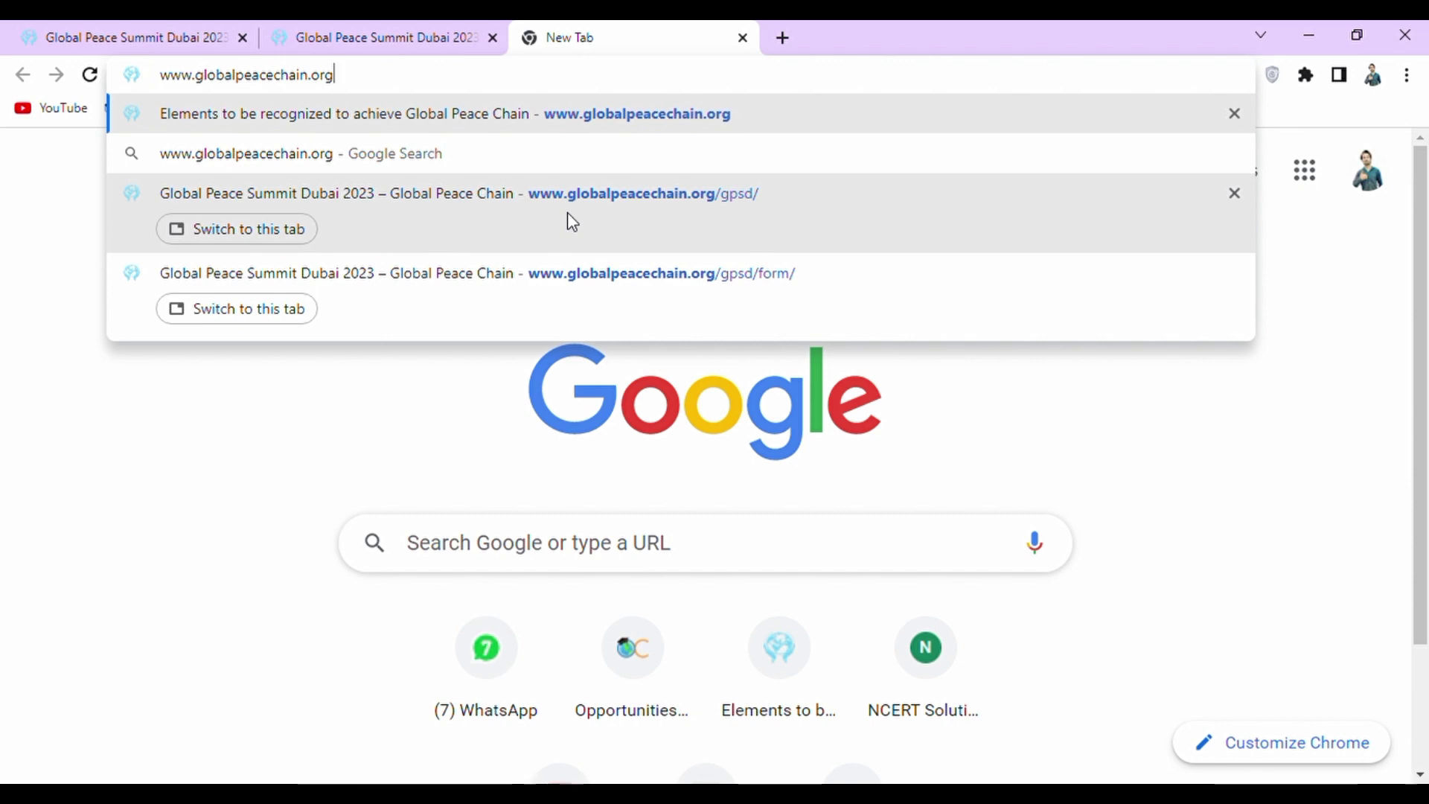
key("Return")
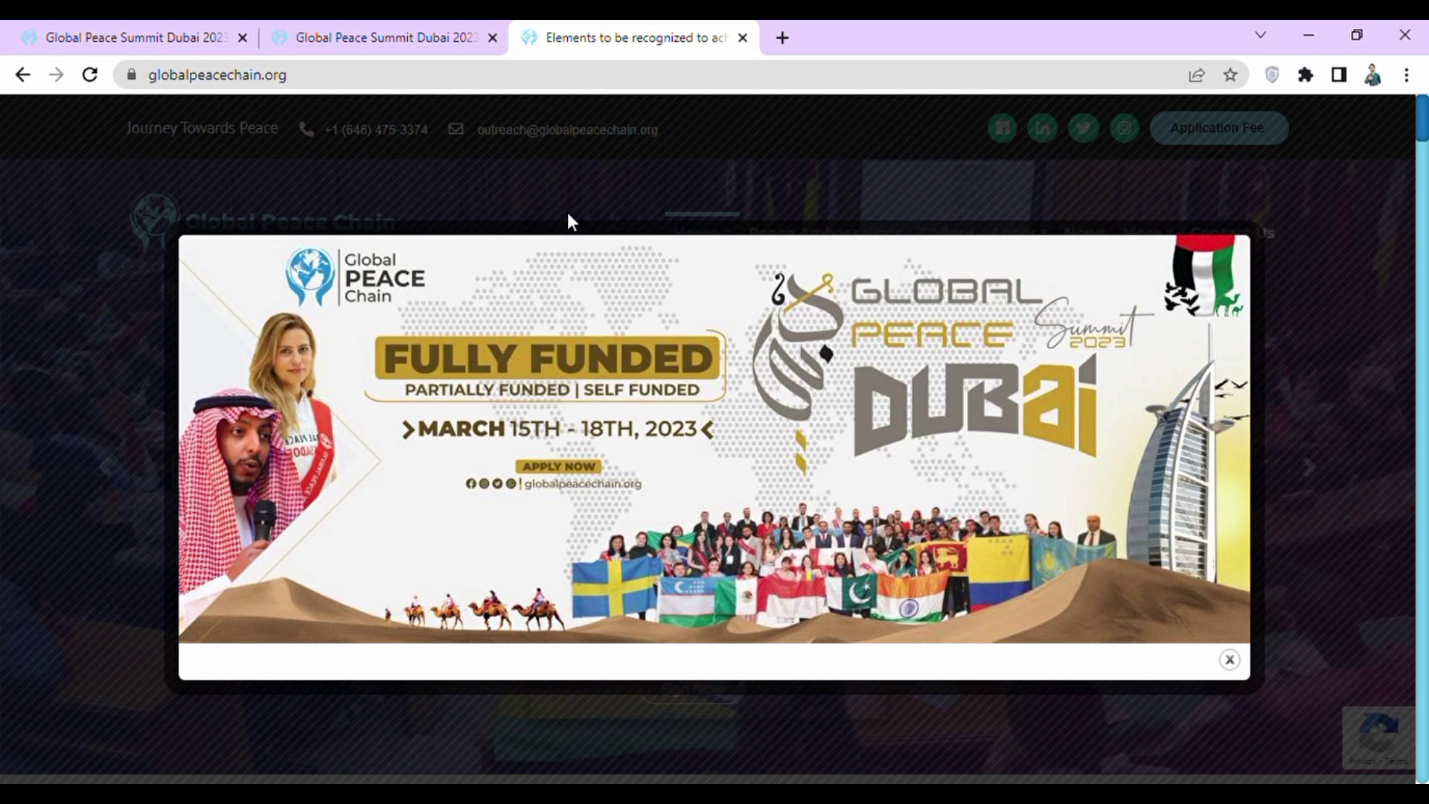
Dismiss the popup and open the Global Peace Summit Dubai 2023 application form via Apply Now.
left_click(1230, 661)
mouse_move(1033, 239)
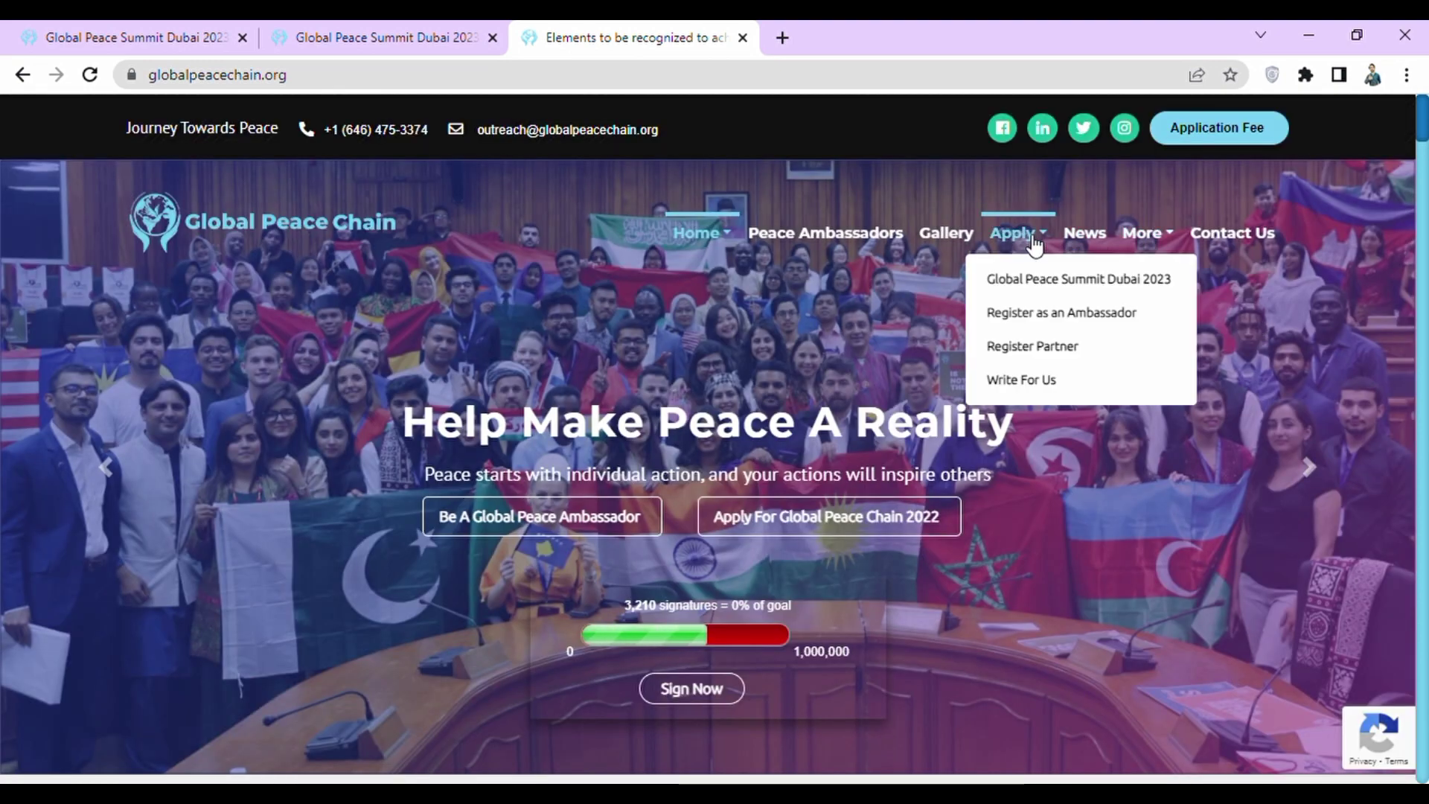
left_click(1050, 295)
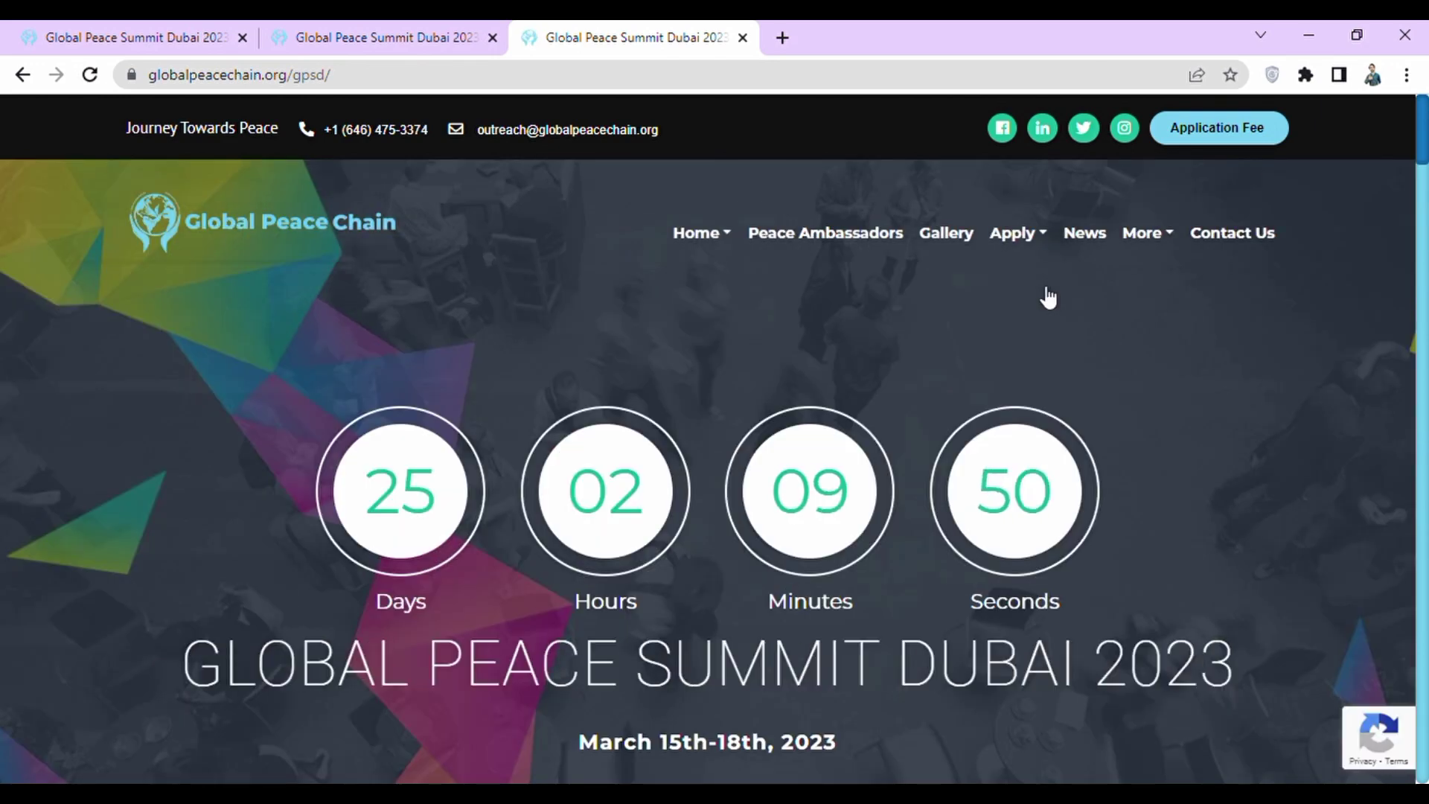
scroll(1048, 298, "down", 7)
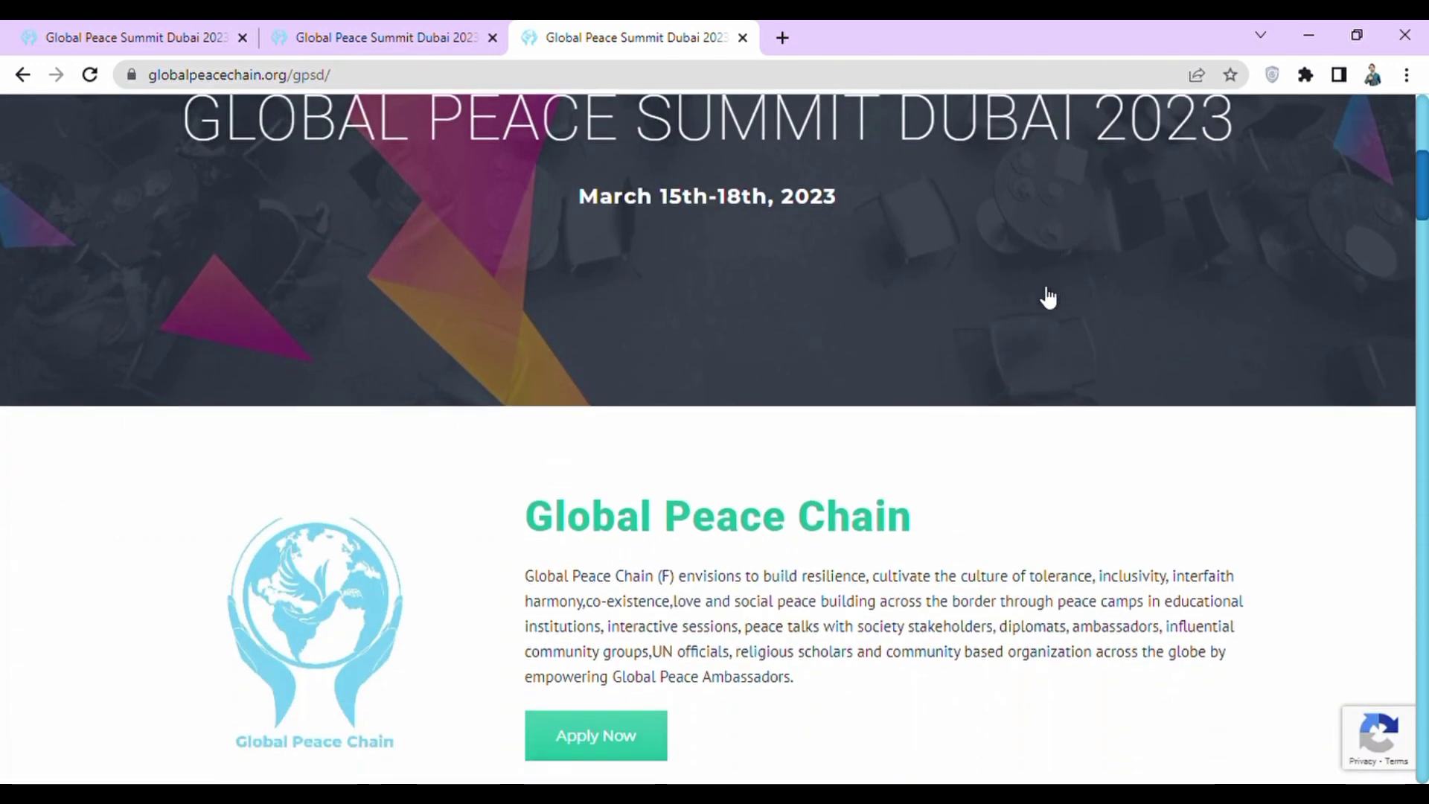
left_click(600, 734)
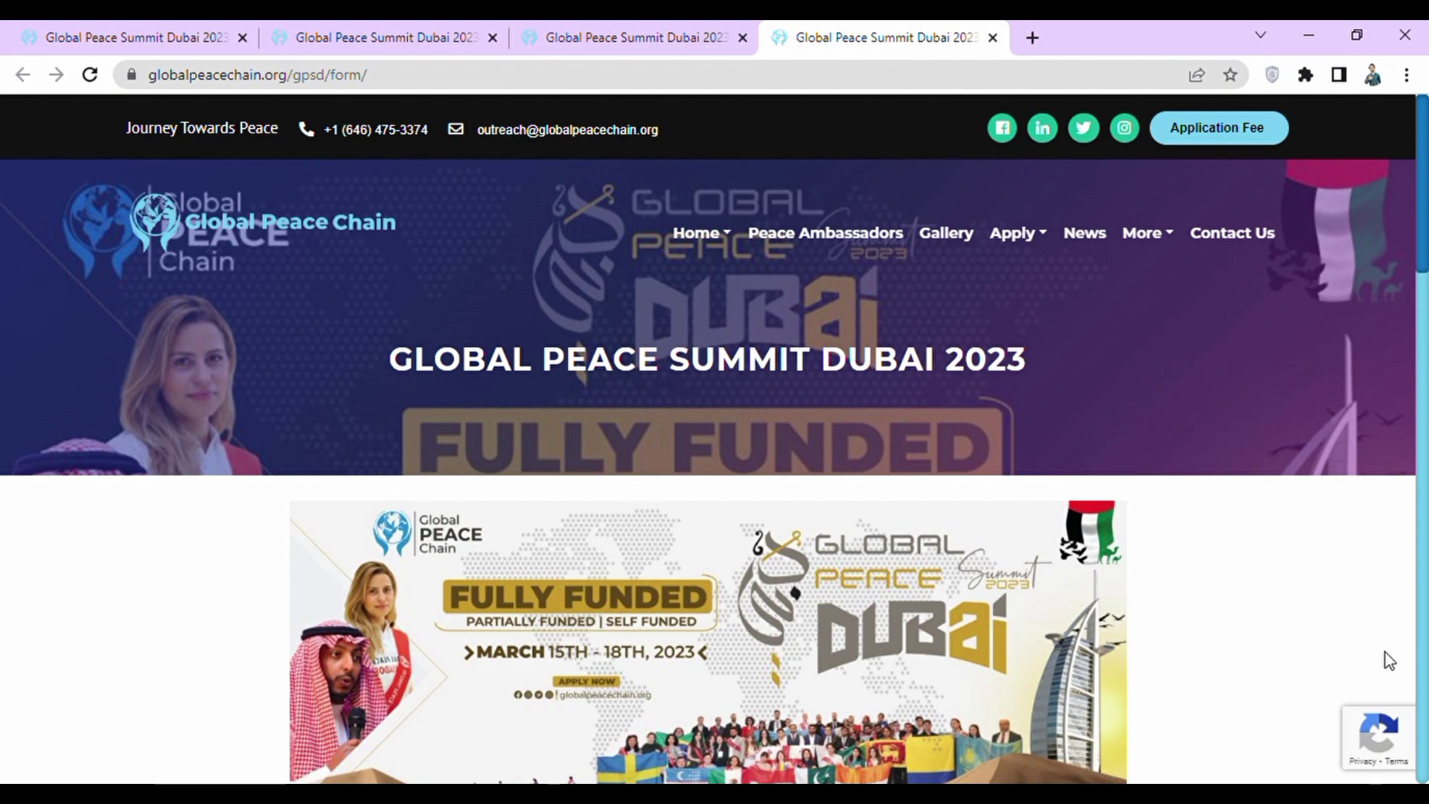
scroll(1388, 660, "down", 2)
scroll(1389, 660, "down", 5)
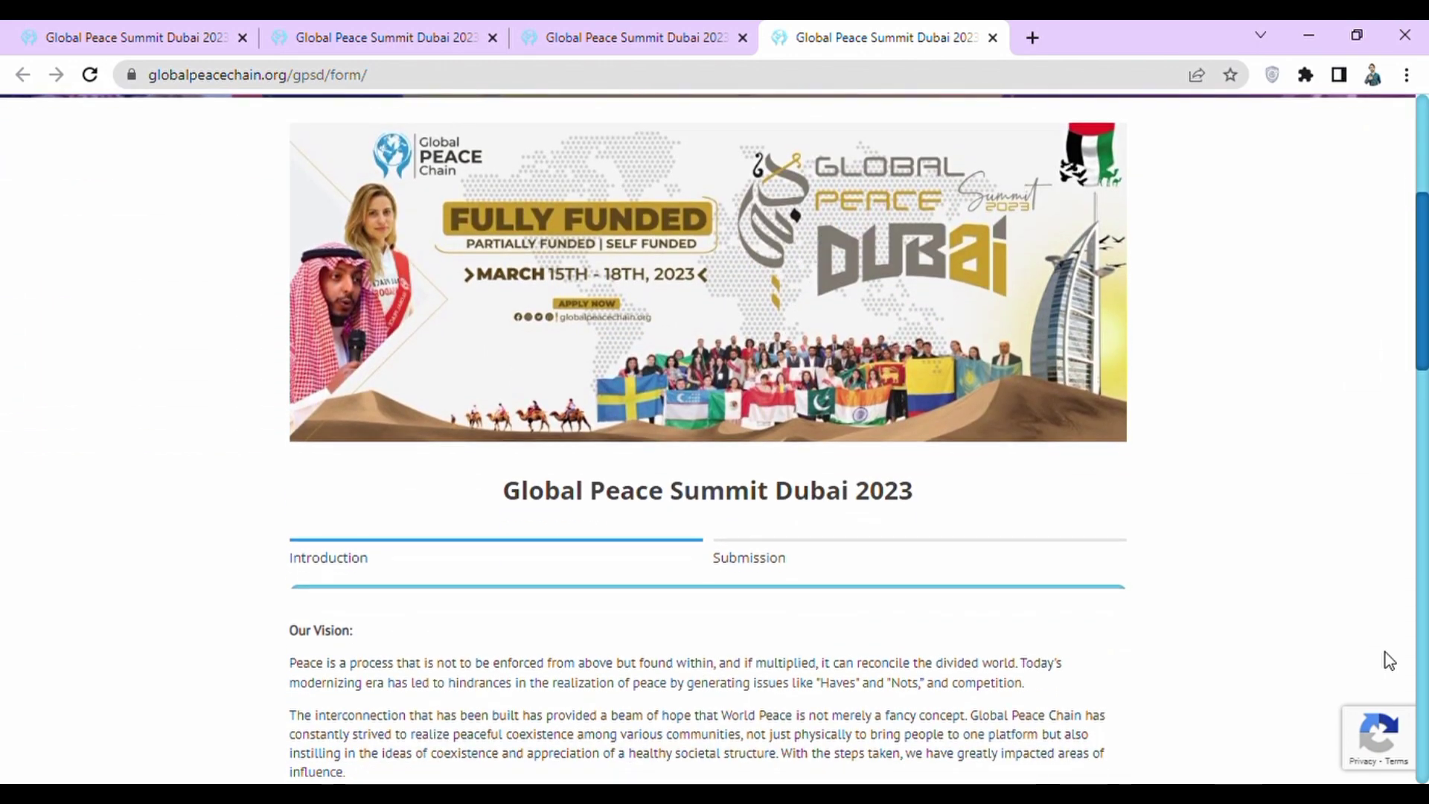
scroll(1388, 660, "down", 3)
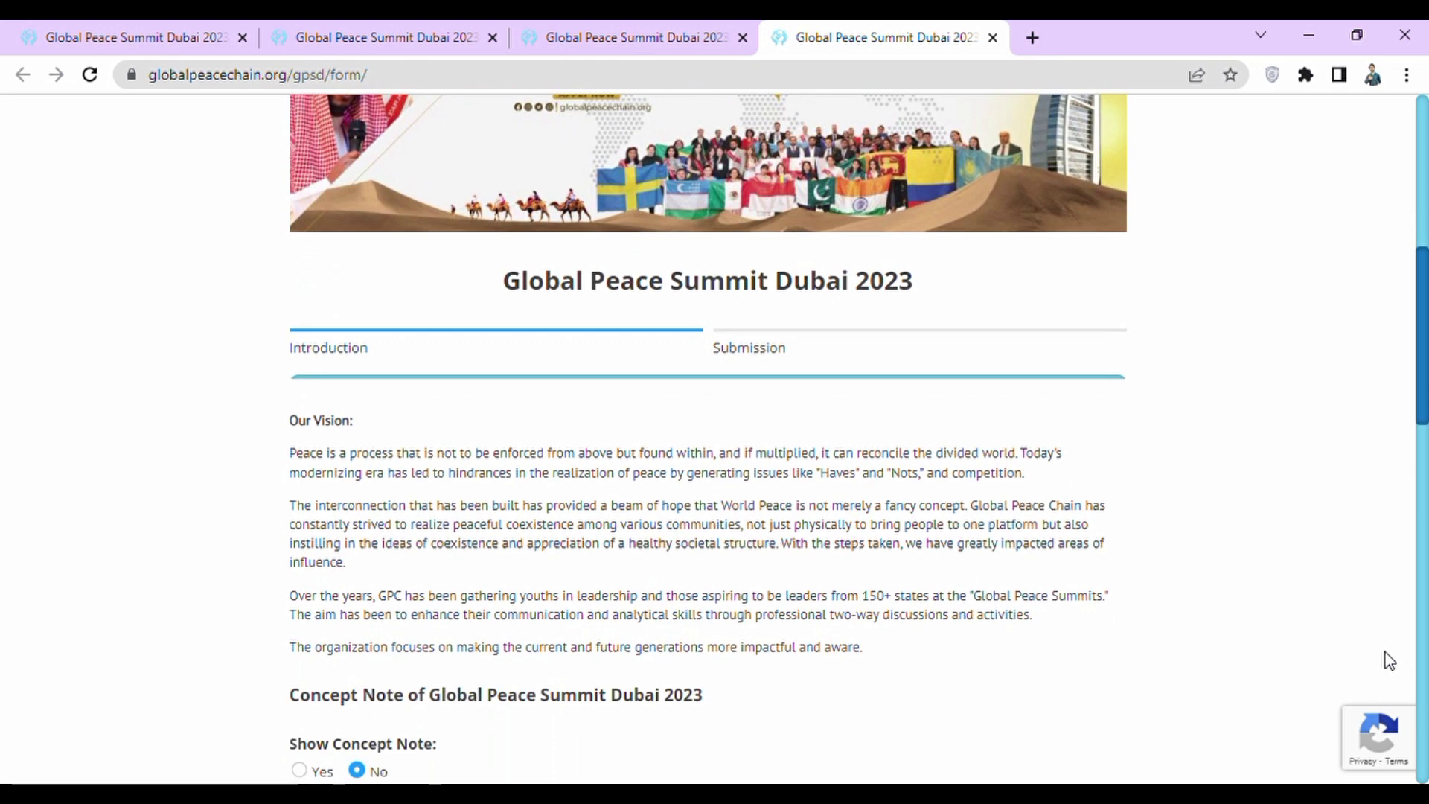
scroll(1389, 660, "down", 3)
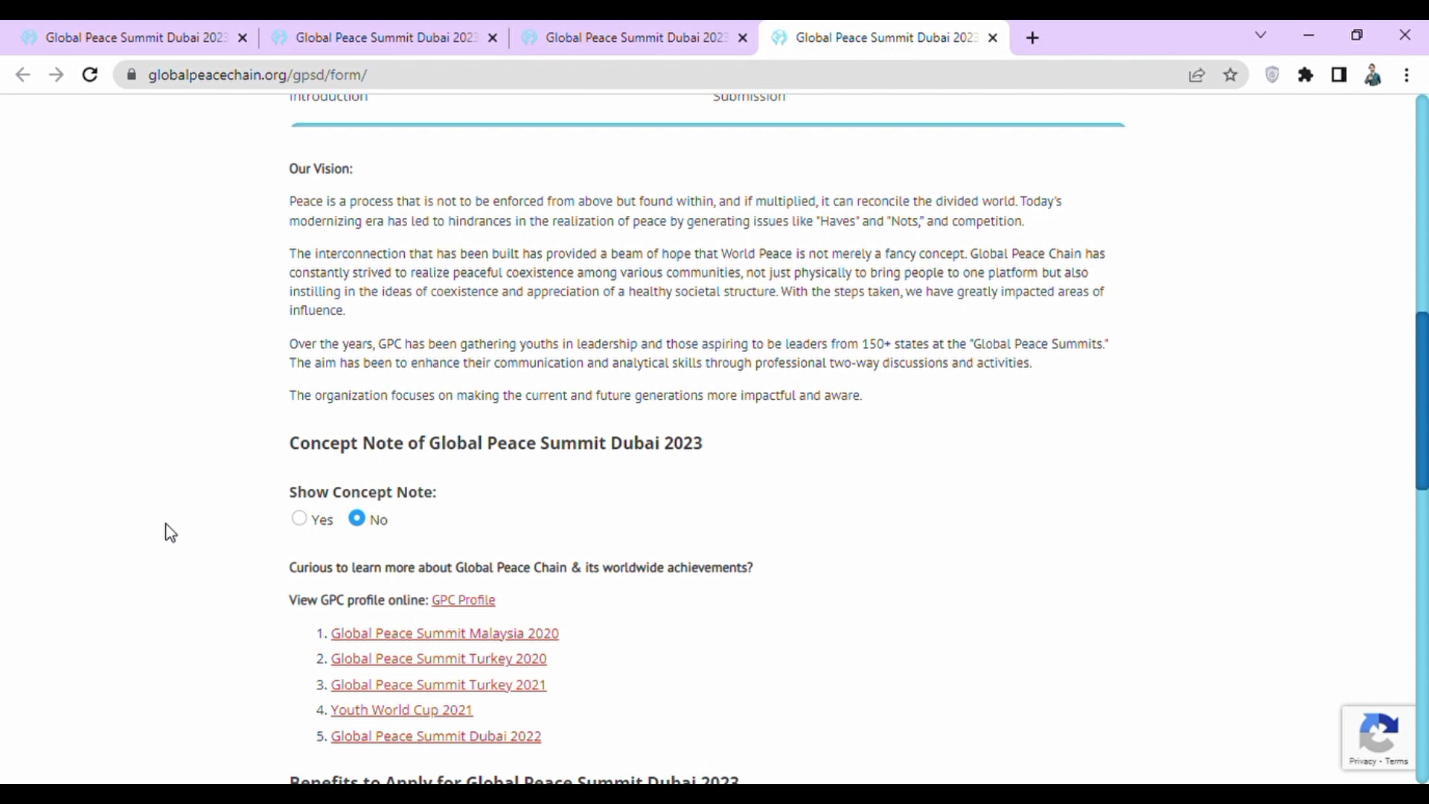
left_click(297, 518)
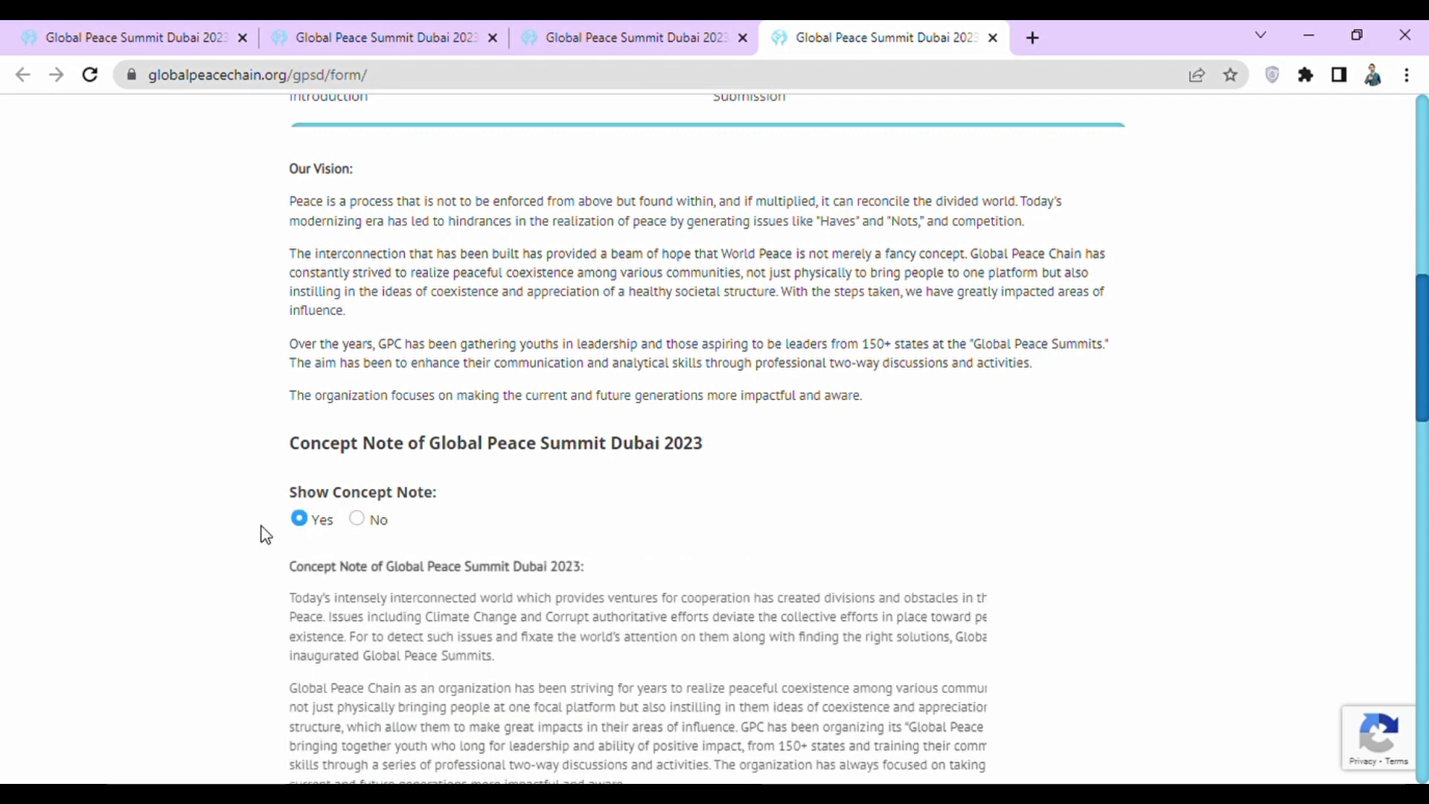
scroll(149, 528, "down", 4)
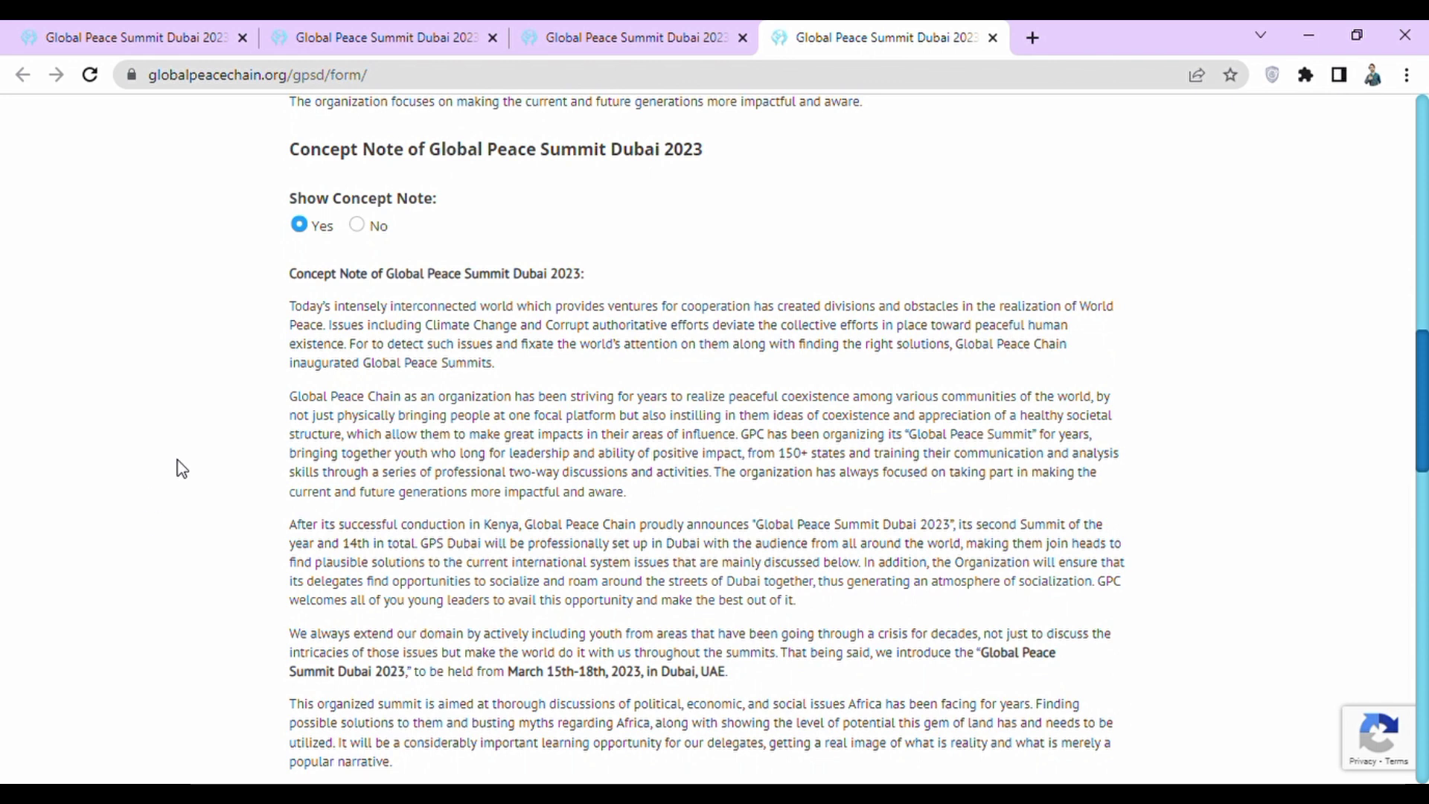
left_click(357, 225)
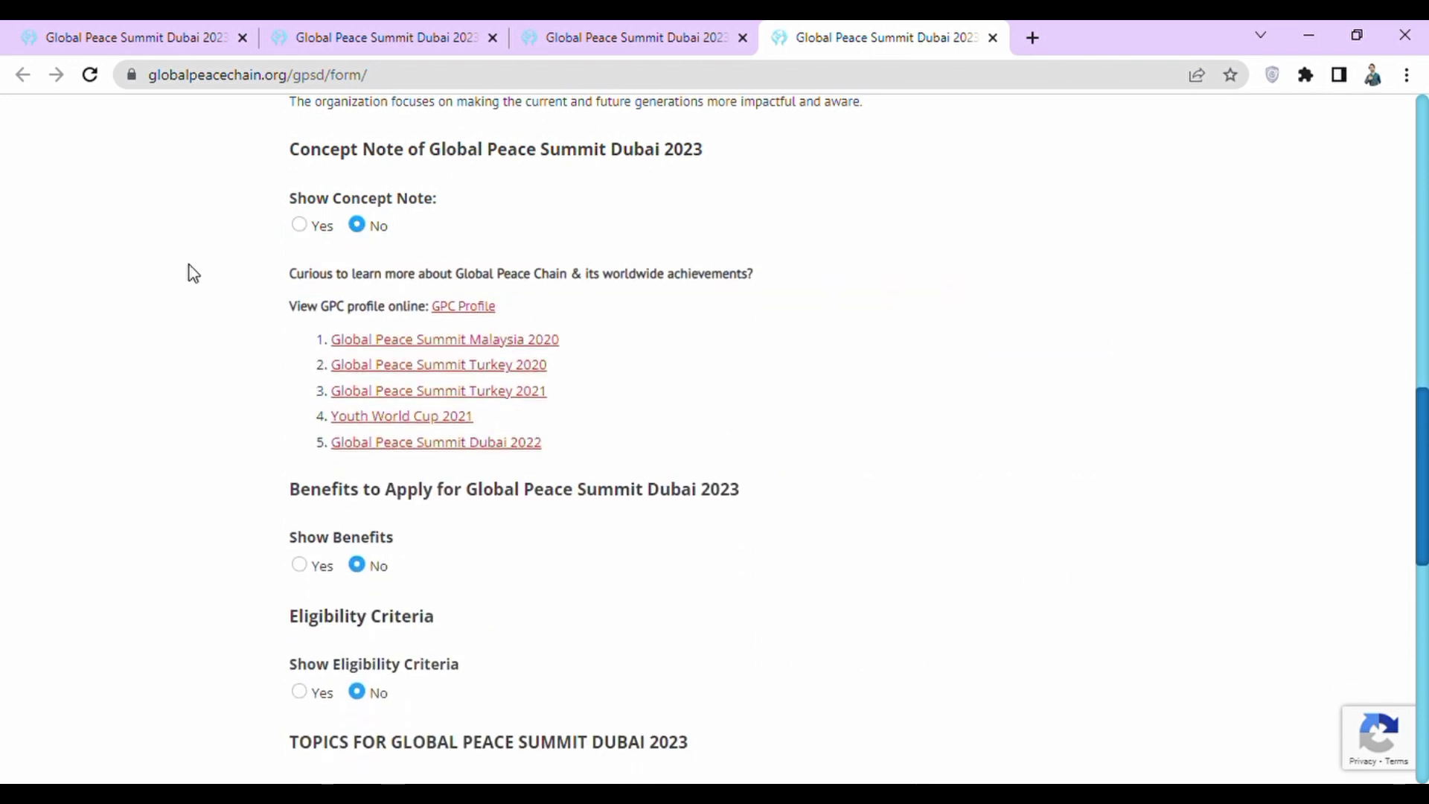
scroll(192, 273, "down", 3)
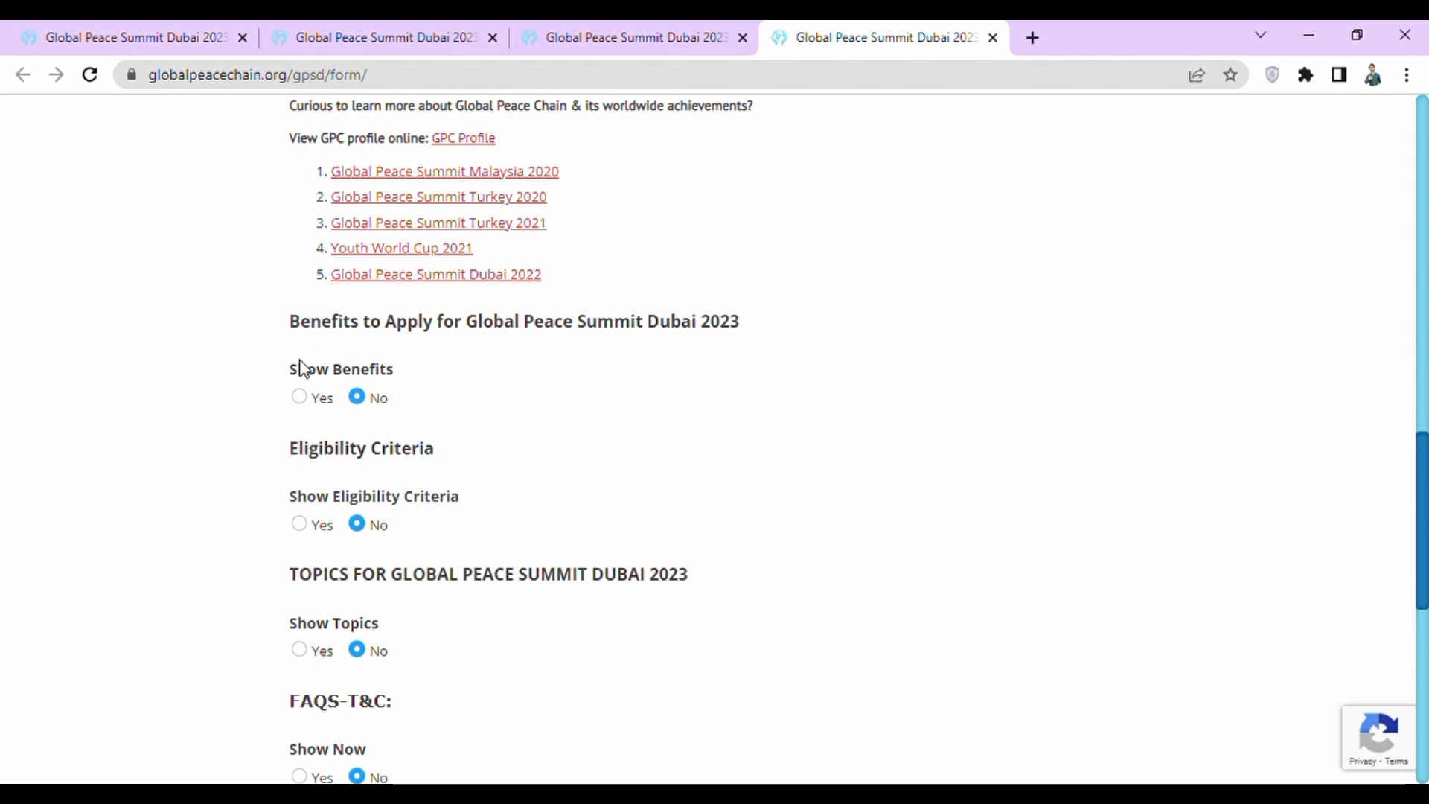
left_click(299, 397)
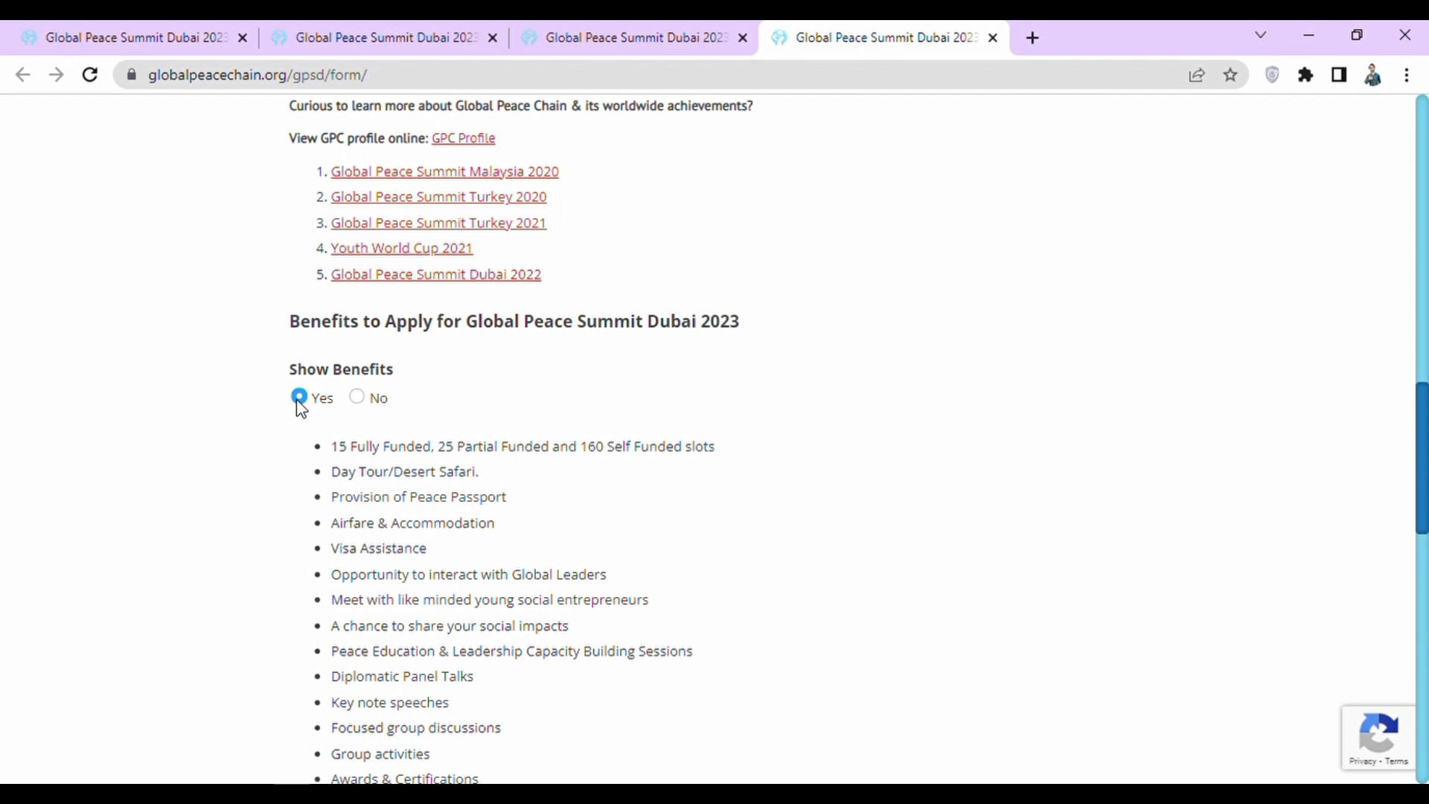
left_click(357, 397)
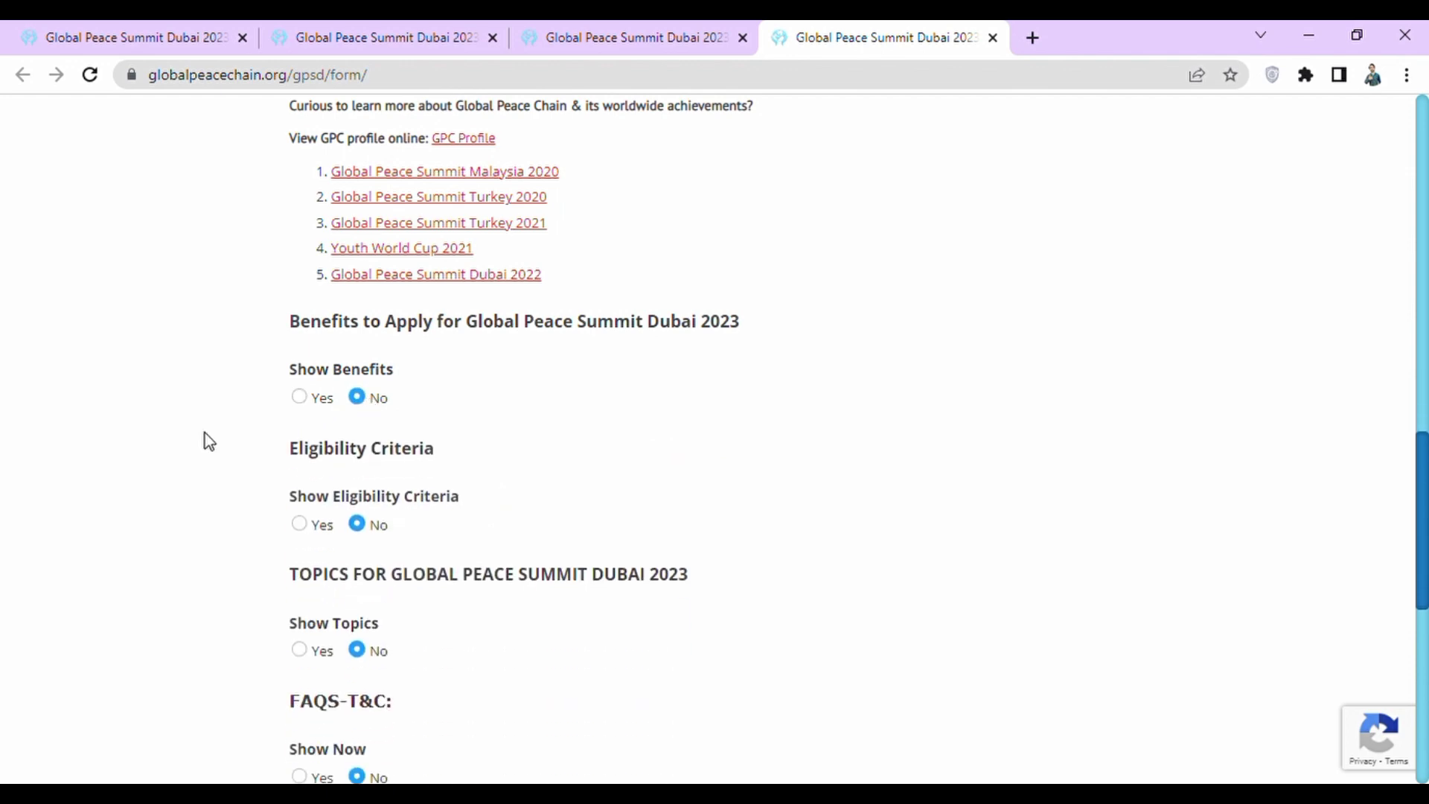
scroll(205, 434, "down", 2)
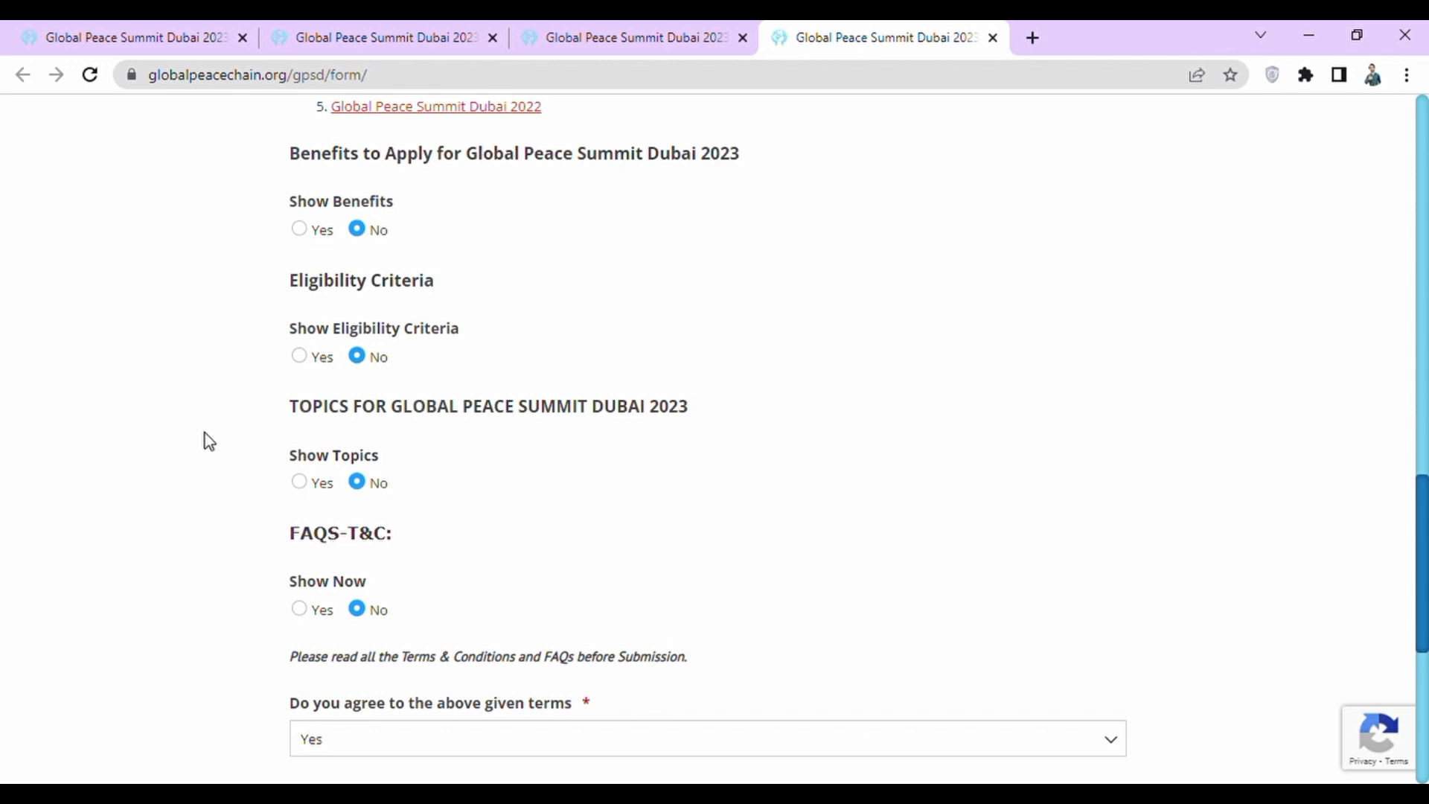
left_click(299, 481)
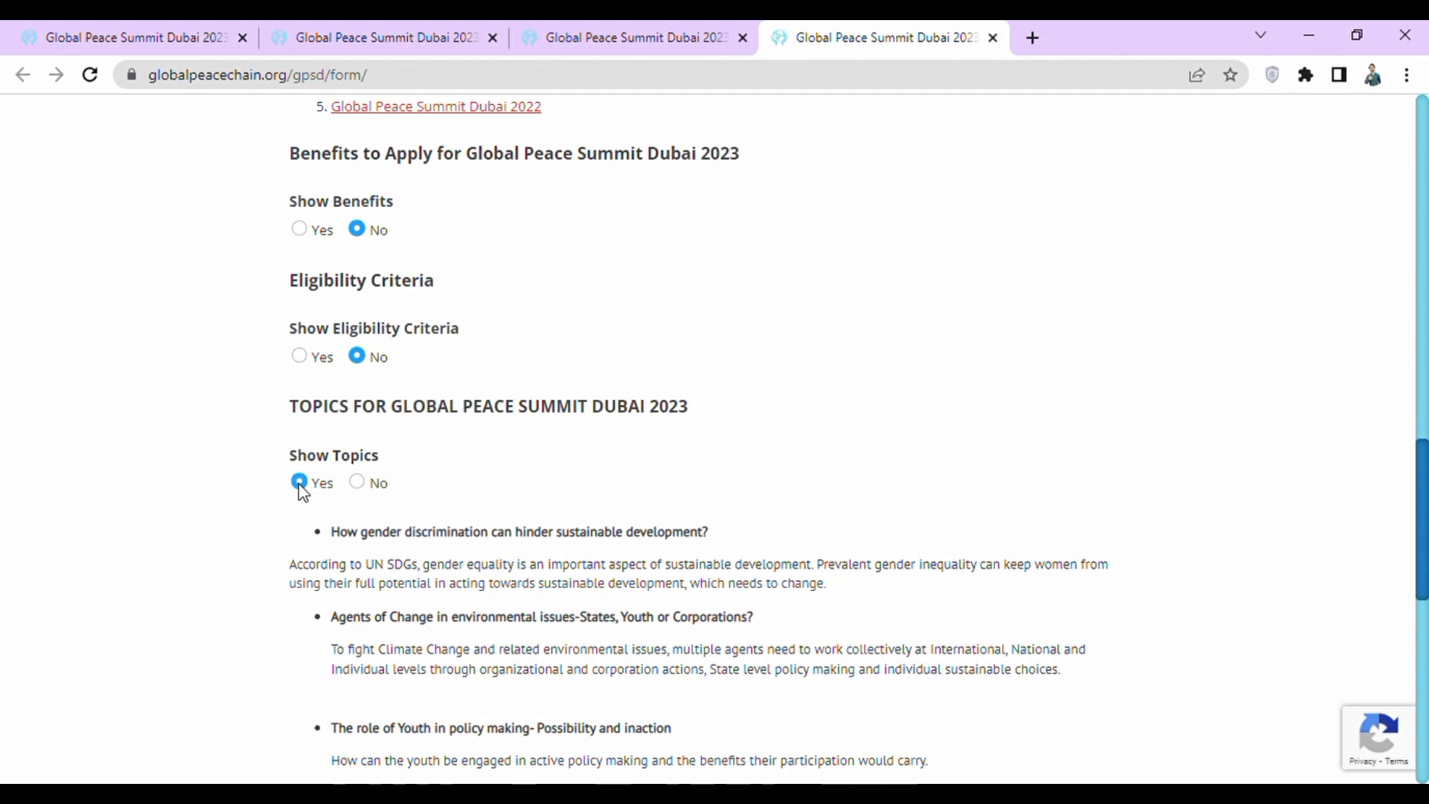
left_click(356, 484)
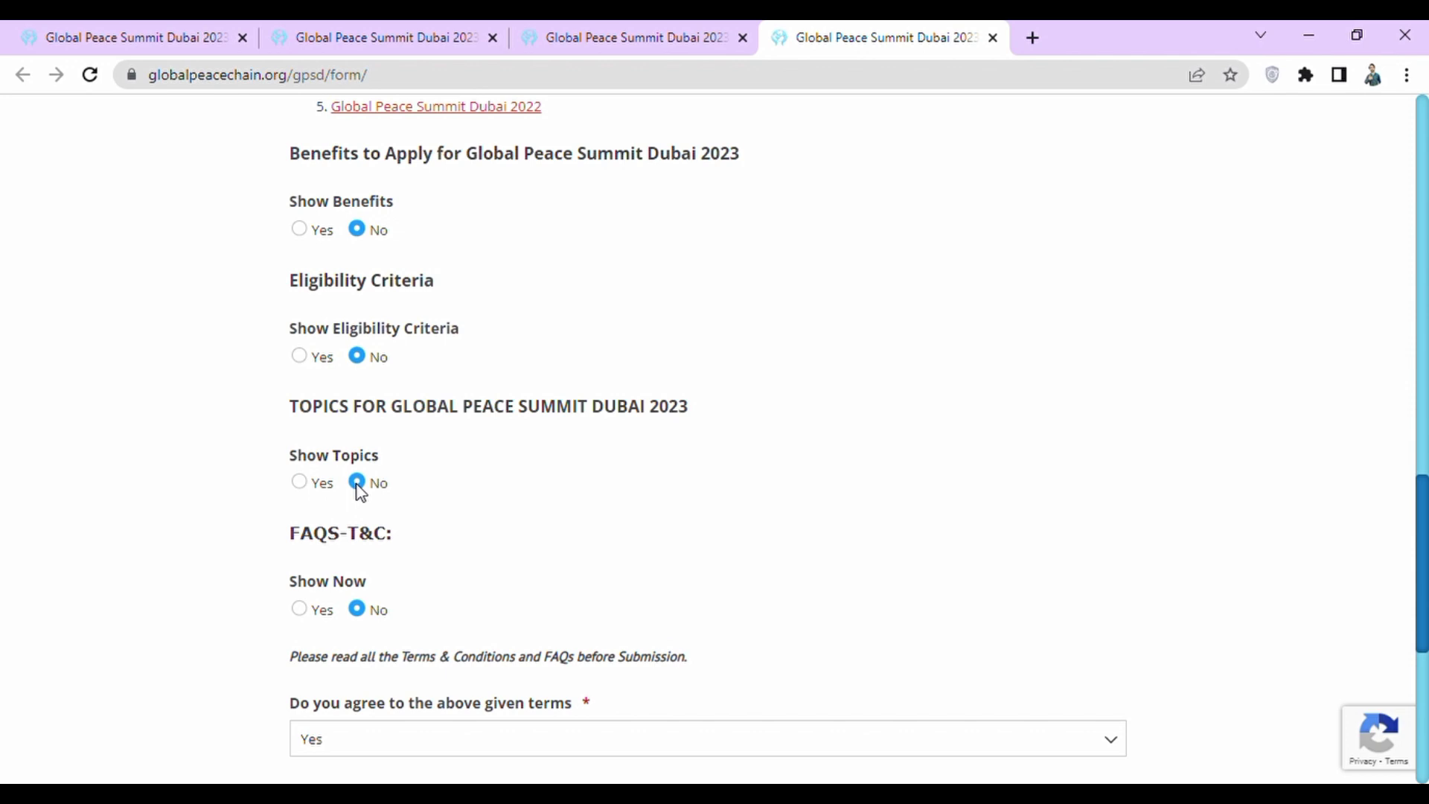
left_click(297, 609)
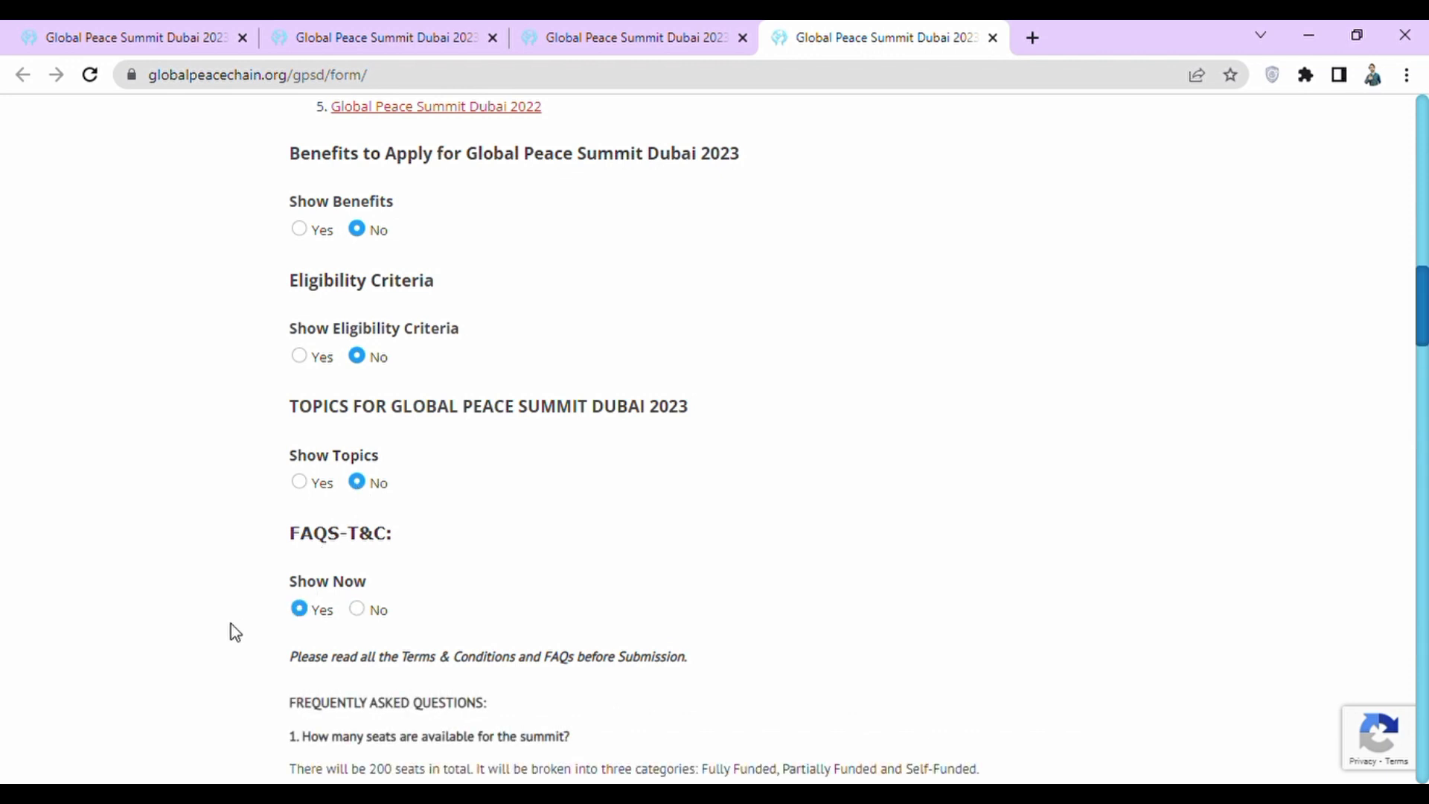
scroll(212, 634, "down", 5)
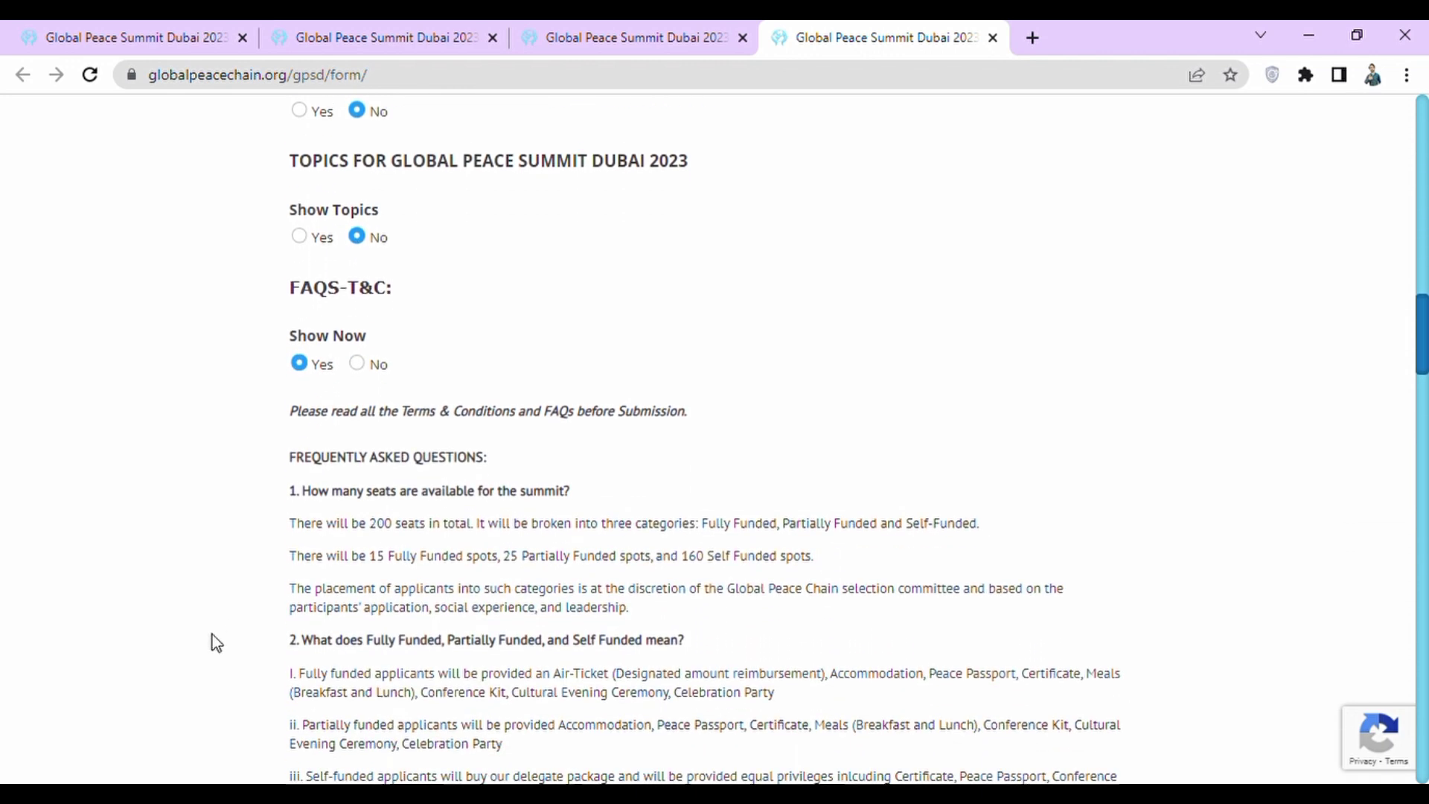
scroll(212, 634, "down", 1)
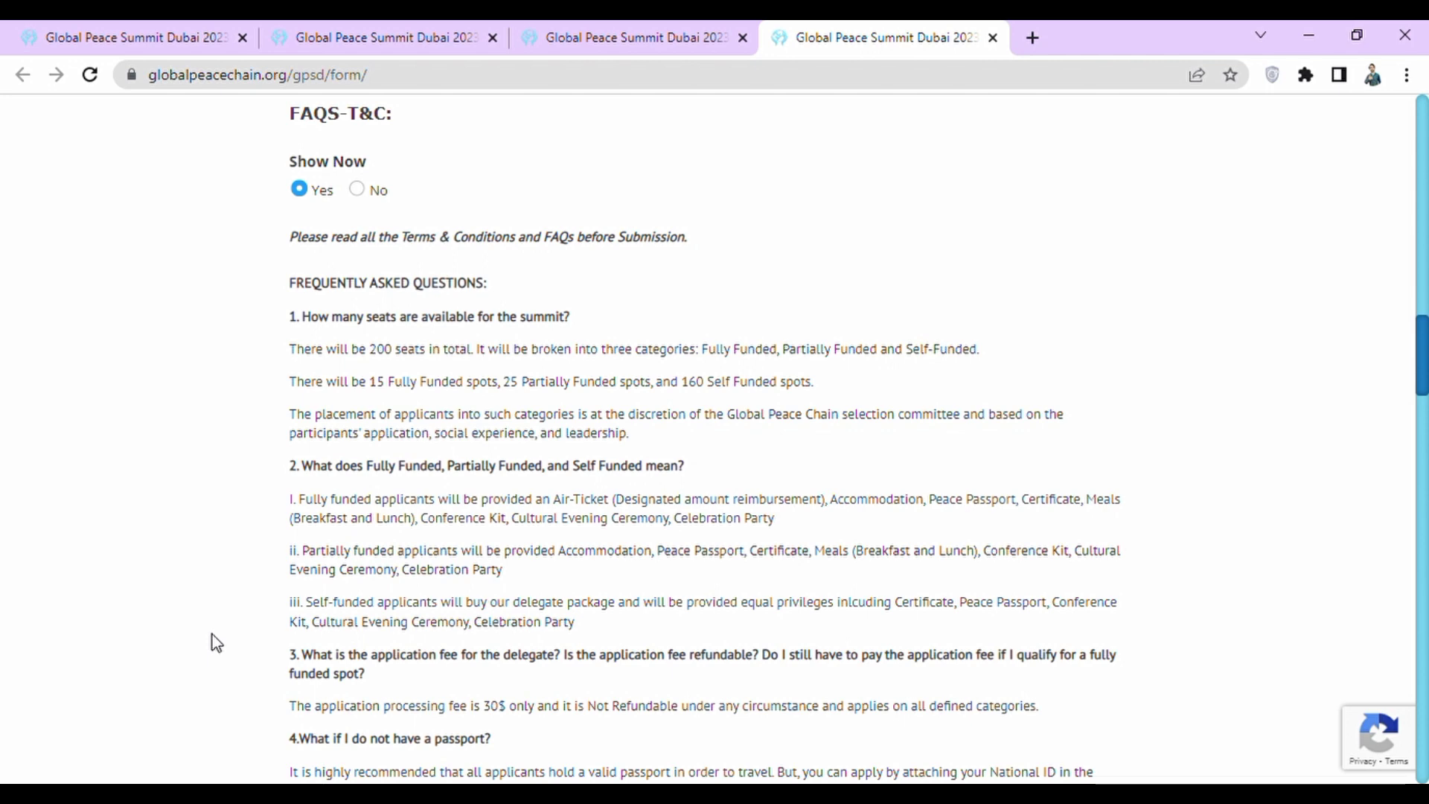
left_click(356, 190)
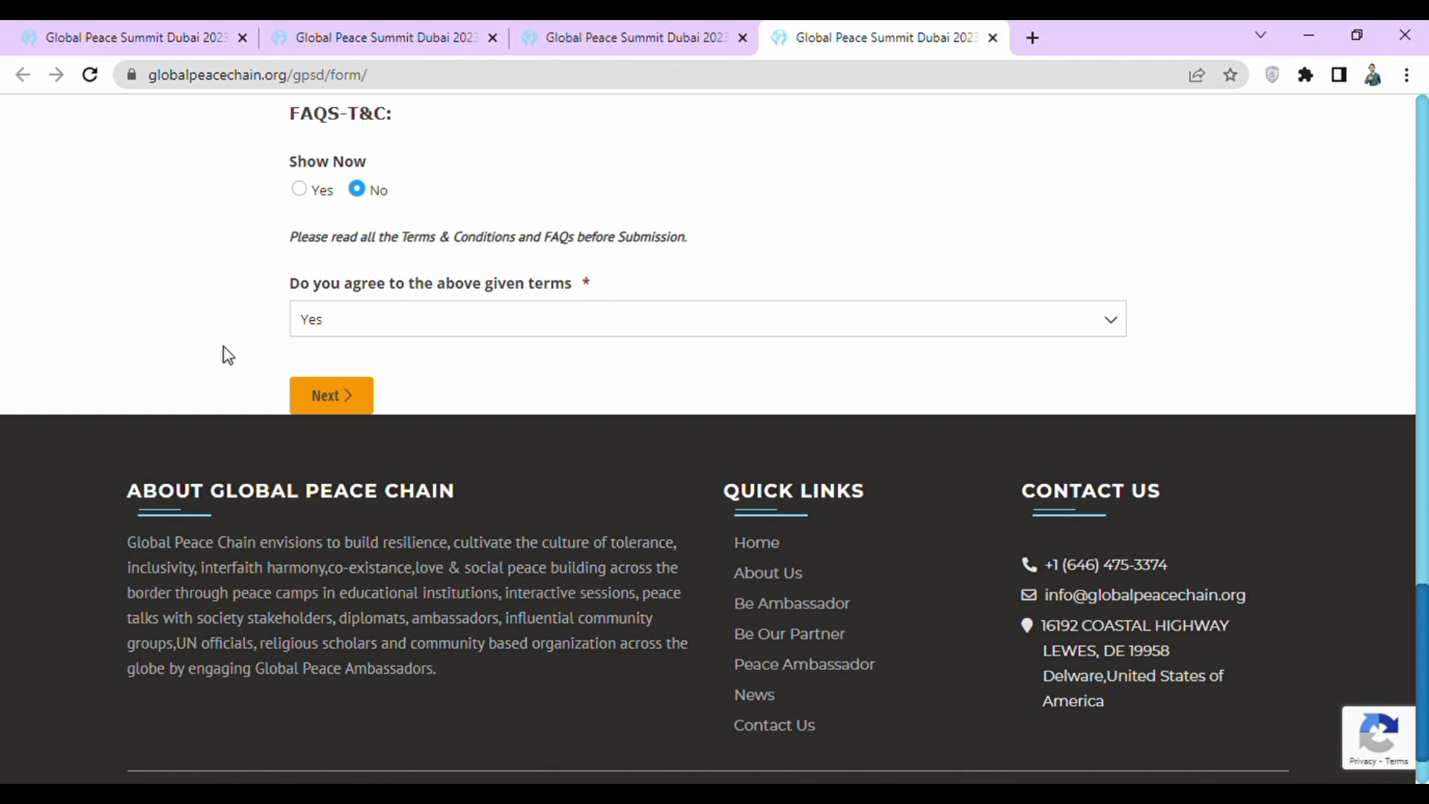
Advance the application form to its Submission step and set Title to Mr.
left_click(317, 398)
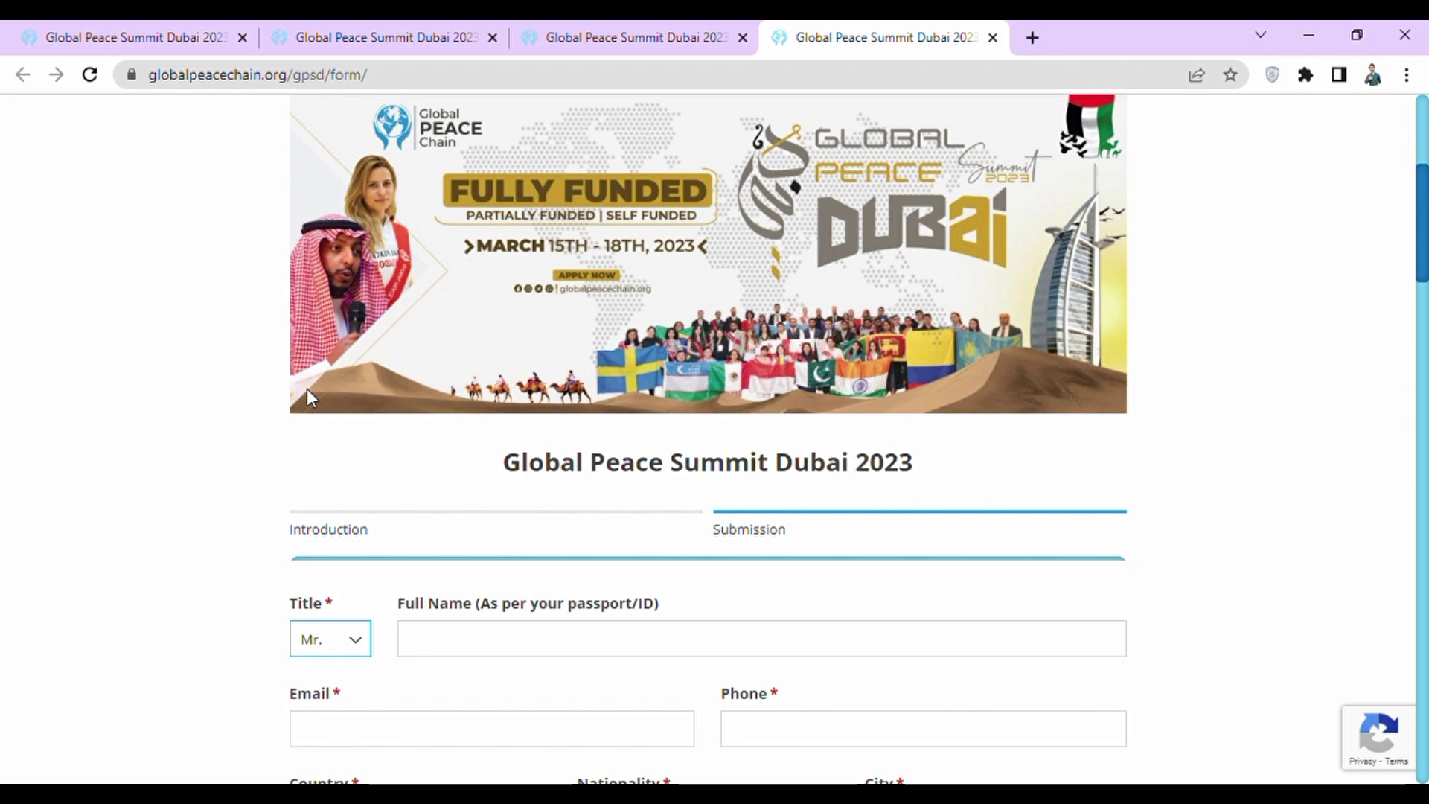
left_click(1270, 479)
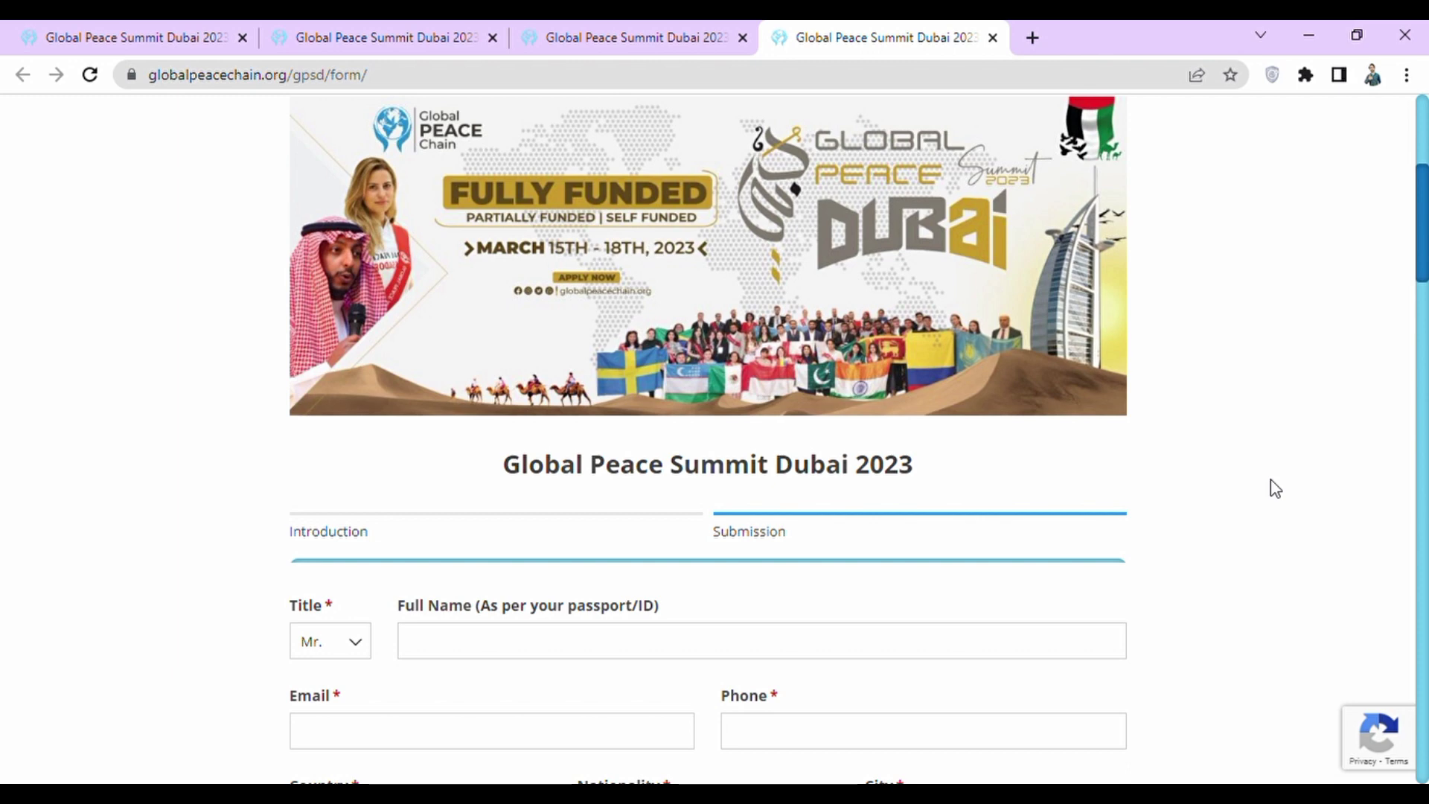
left_click(348, 651)
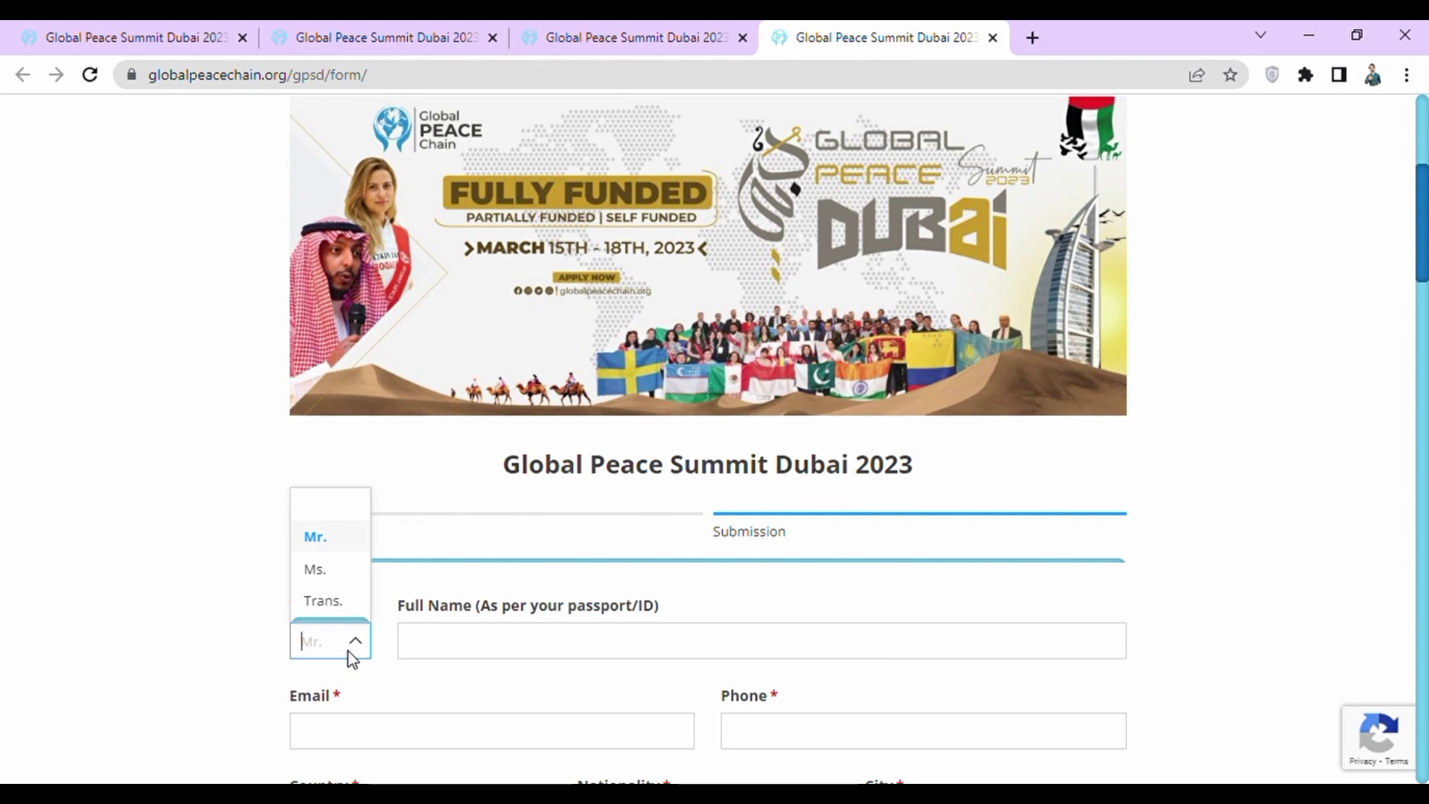
left_click(349, 651)
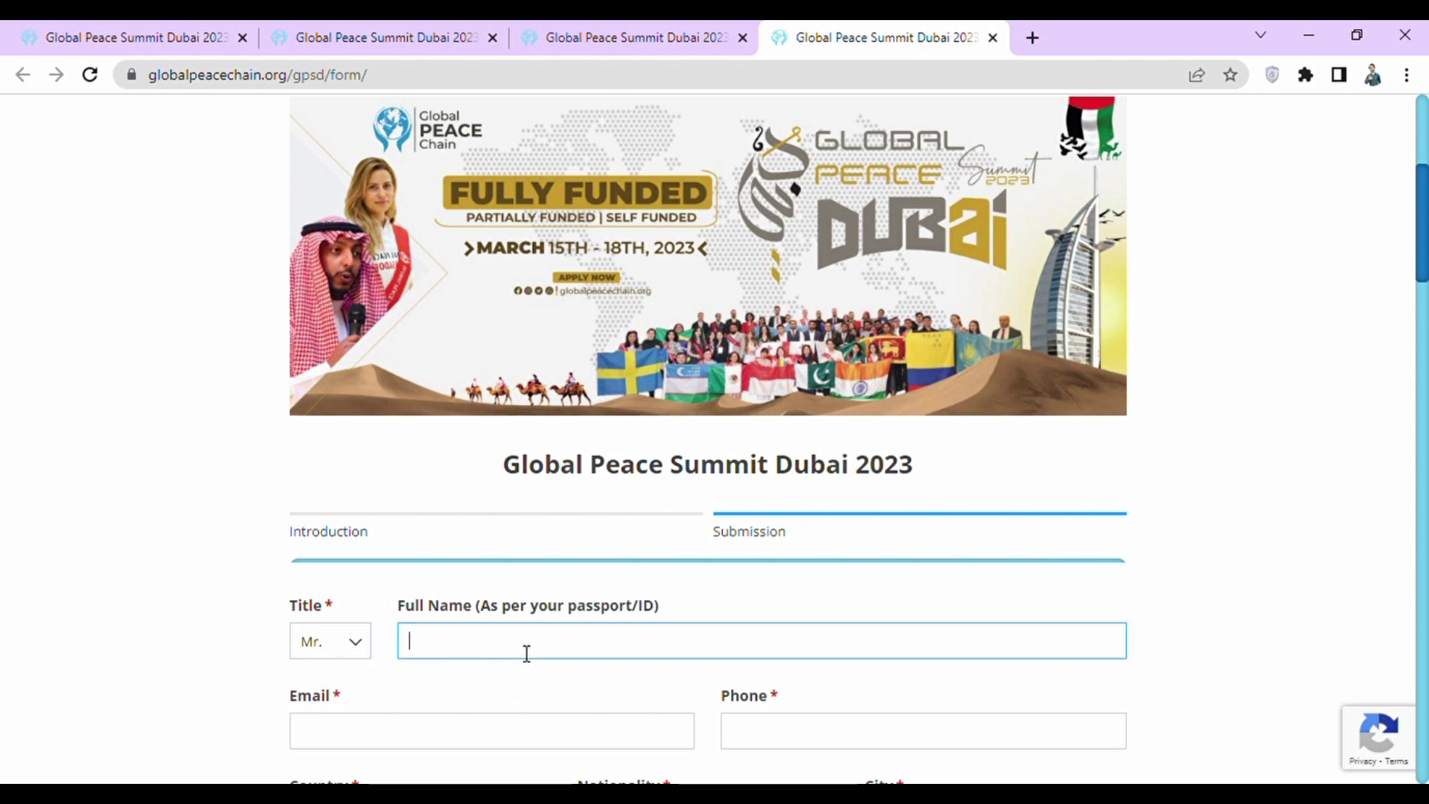
Enter the applicant's full name, e-mail address and phone number.
left_click(230, 622)
scroll(230, 623, "down", 2)
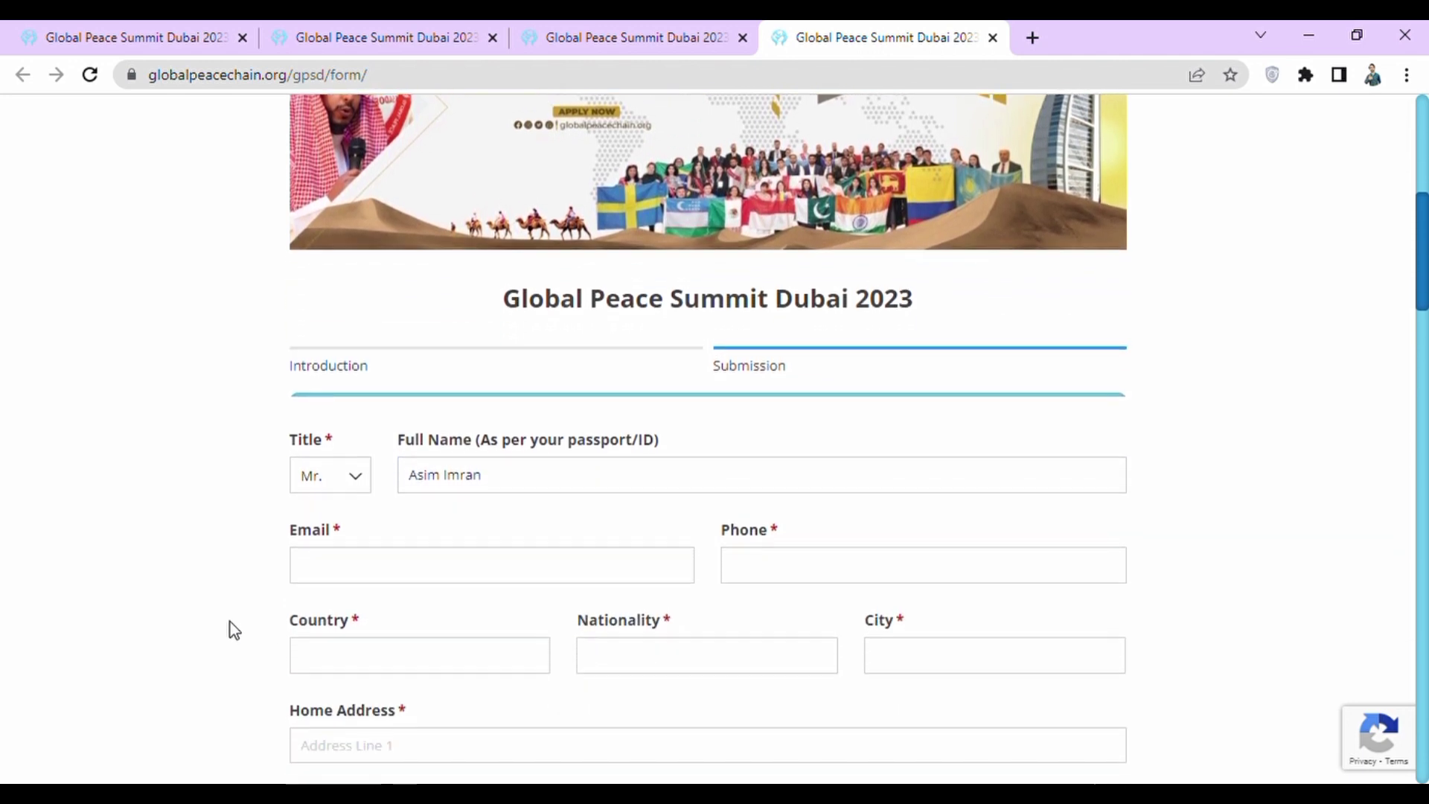
scroll(230, 622, "down", 2)
left_click(409, 444)
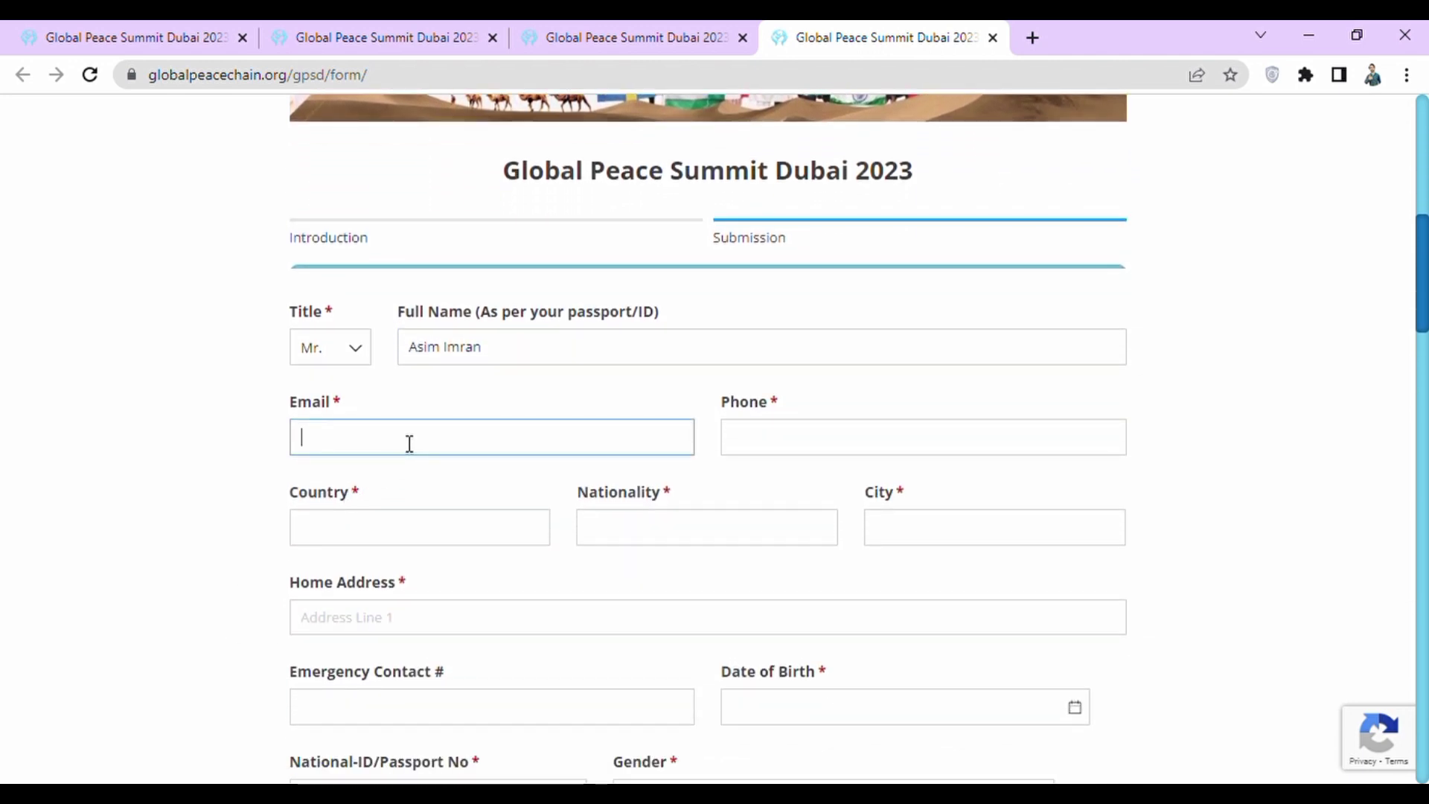
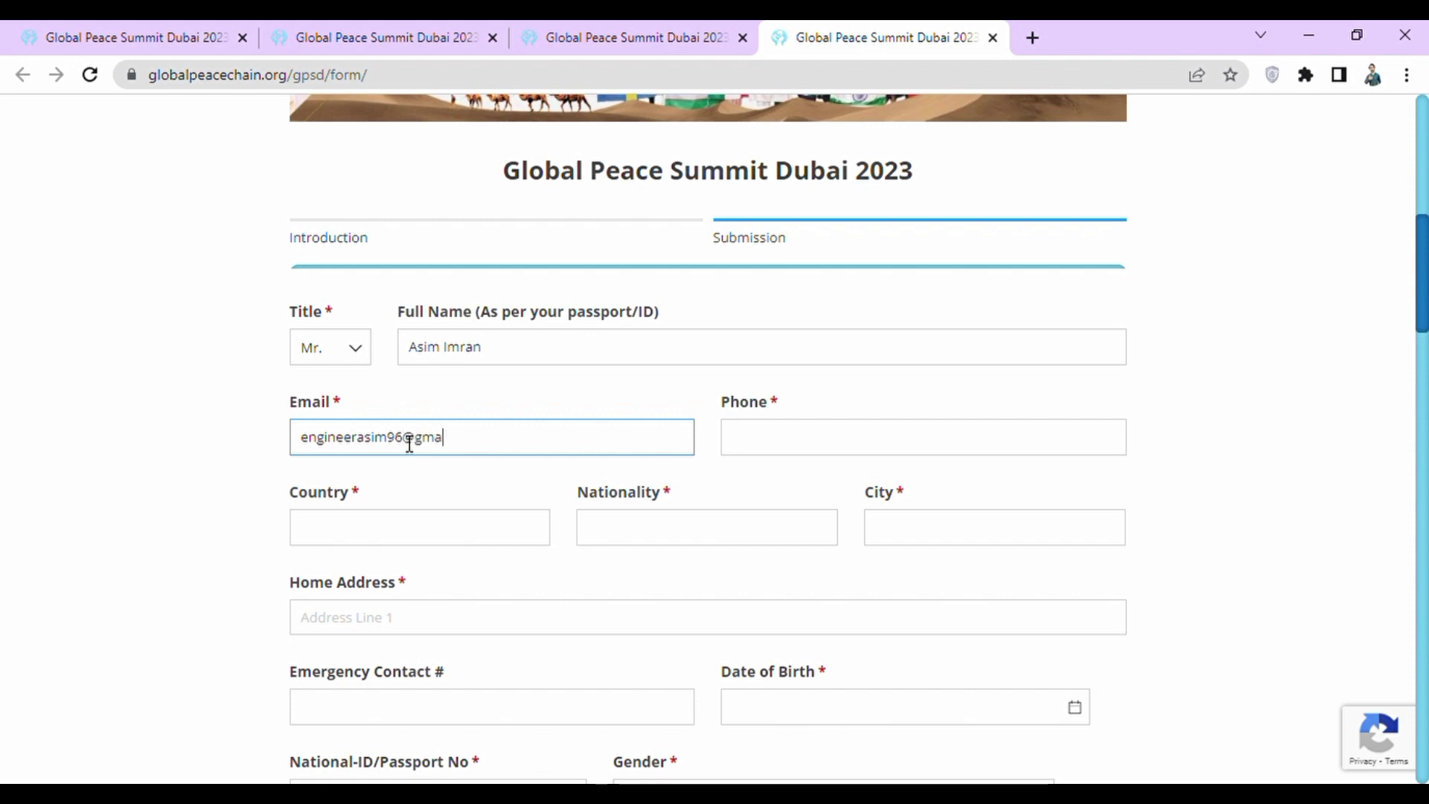
left_click(826, 453)
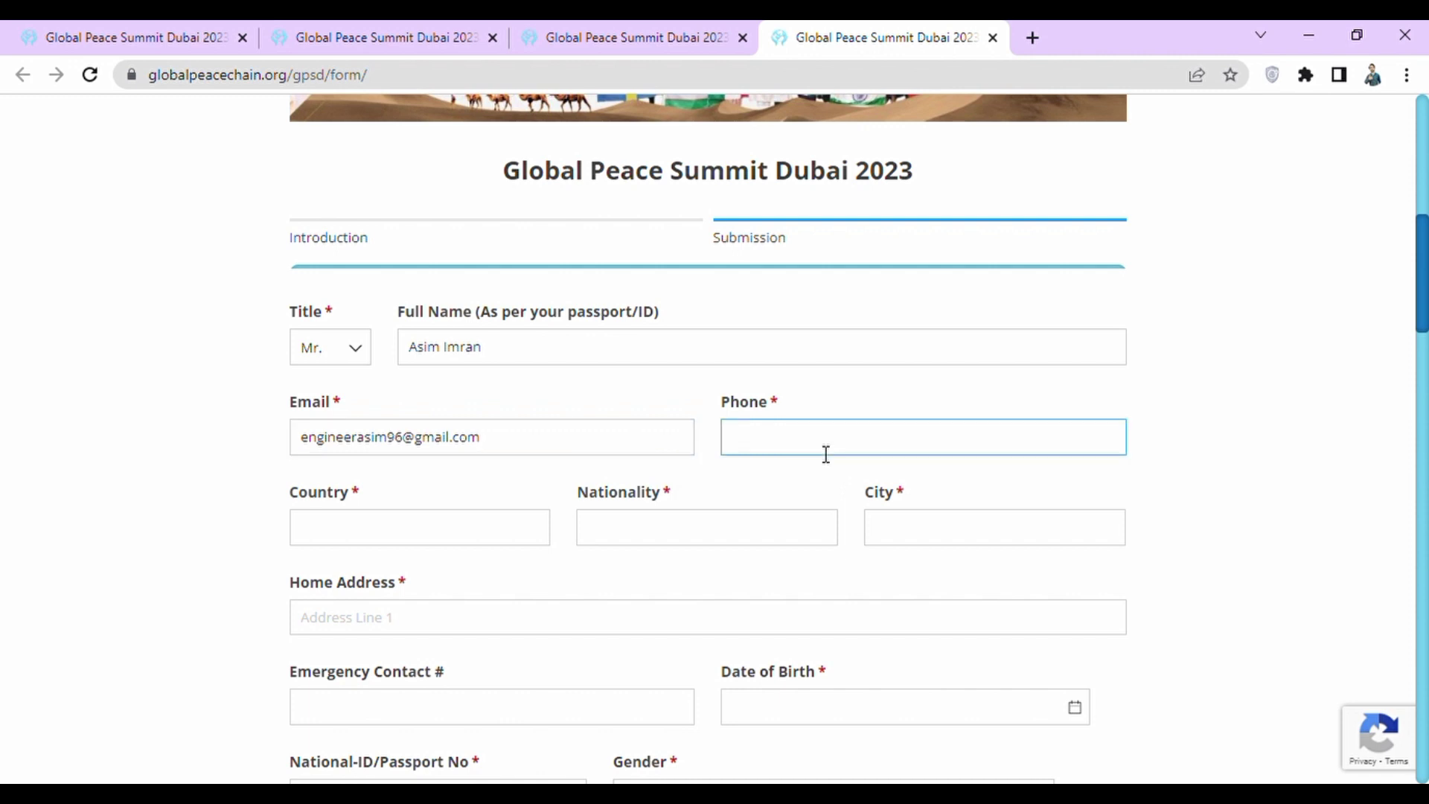
Set country and nationality to Pakistan, and fill in the applicant's city and home address.
left_click(450, 537)
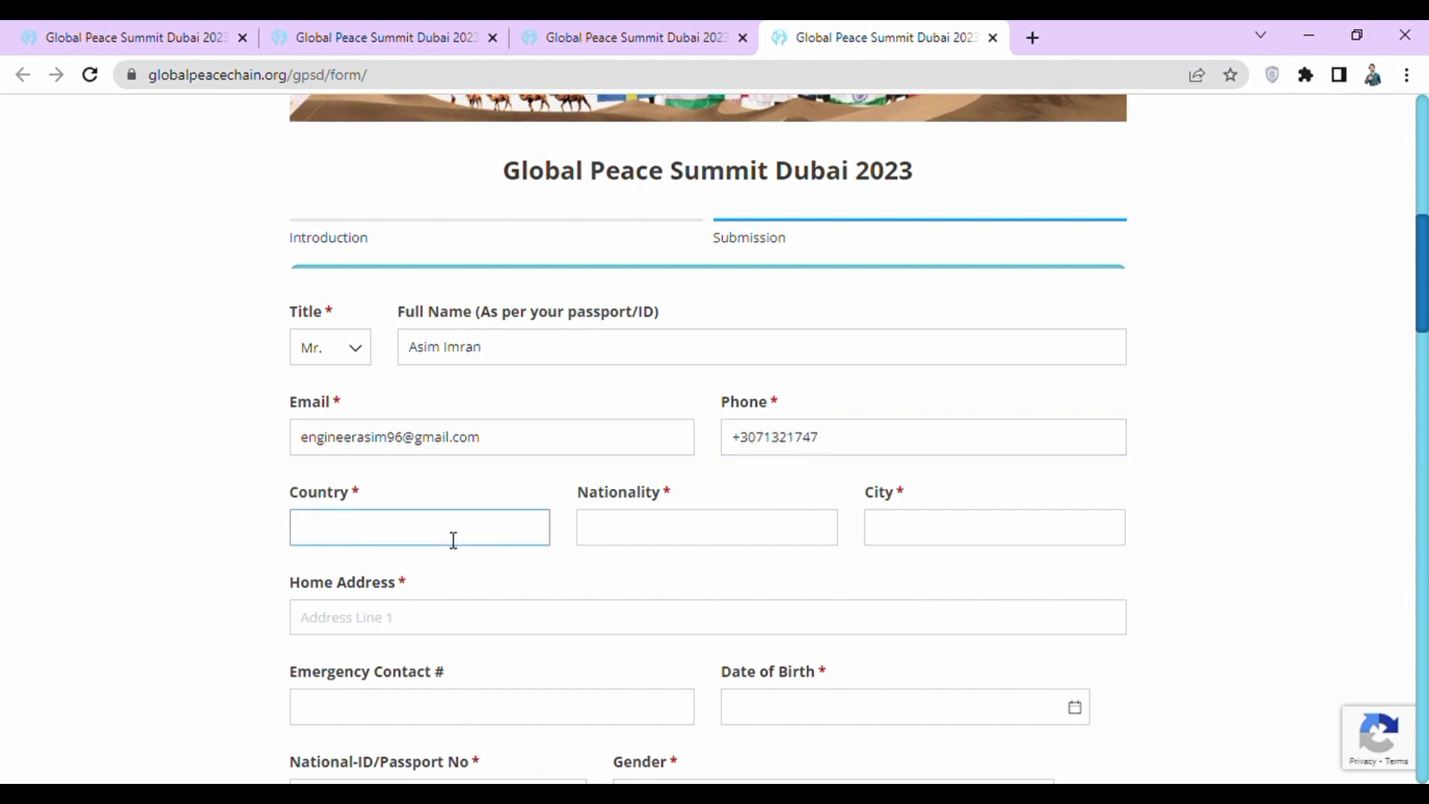
type("Pakis")
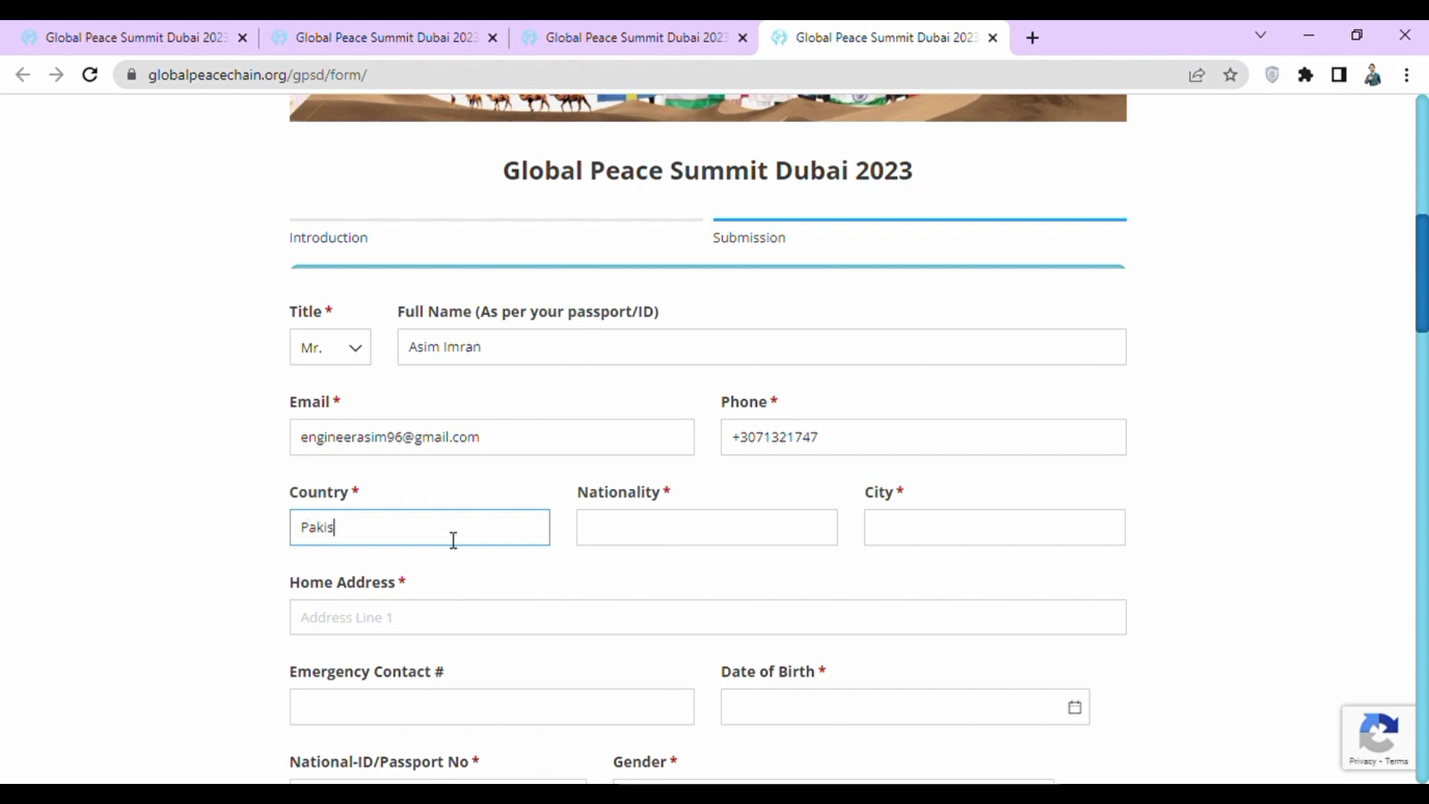
type("tan")
left_click(621, 536)
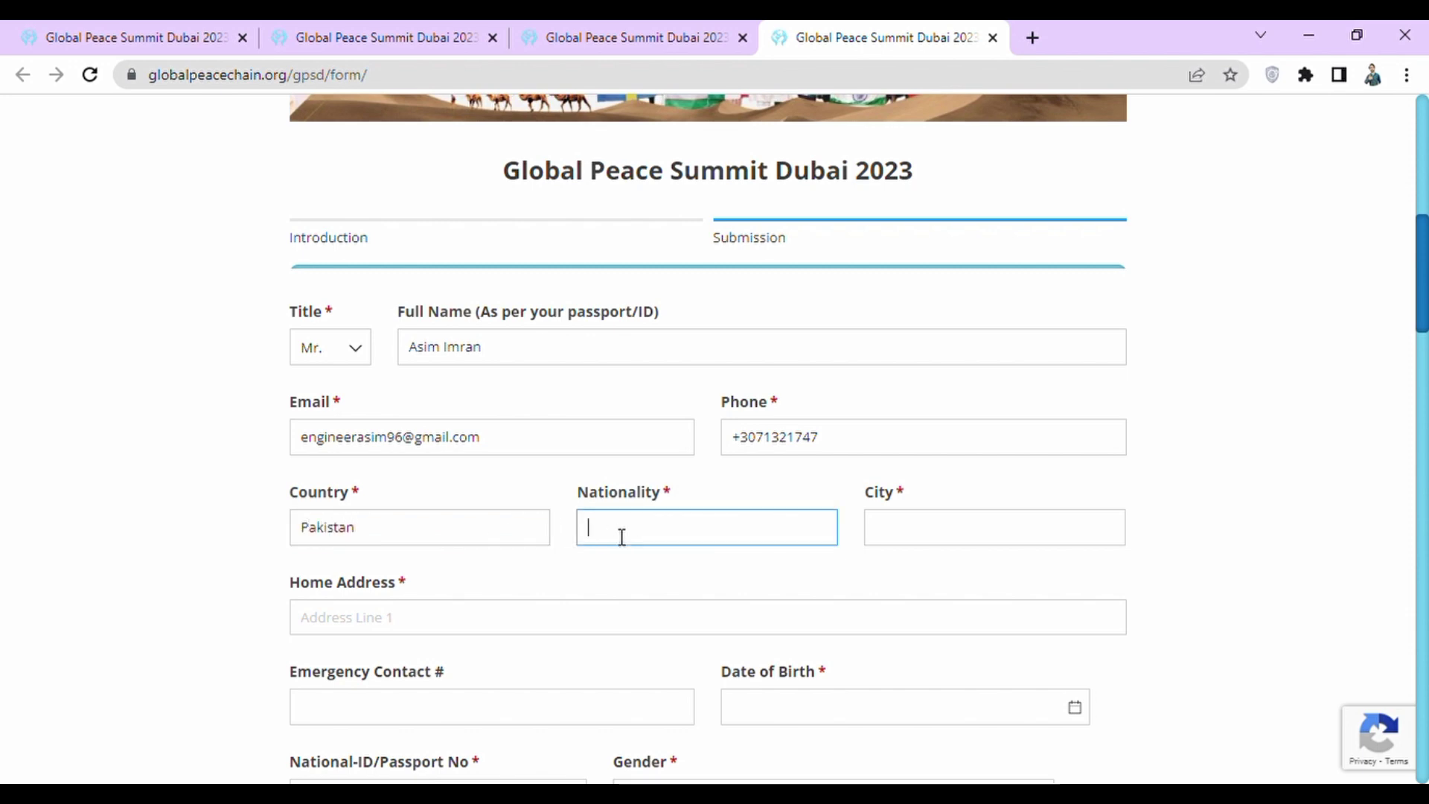
type("Pak")
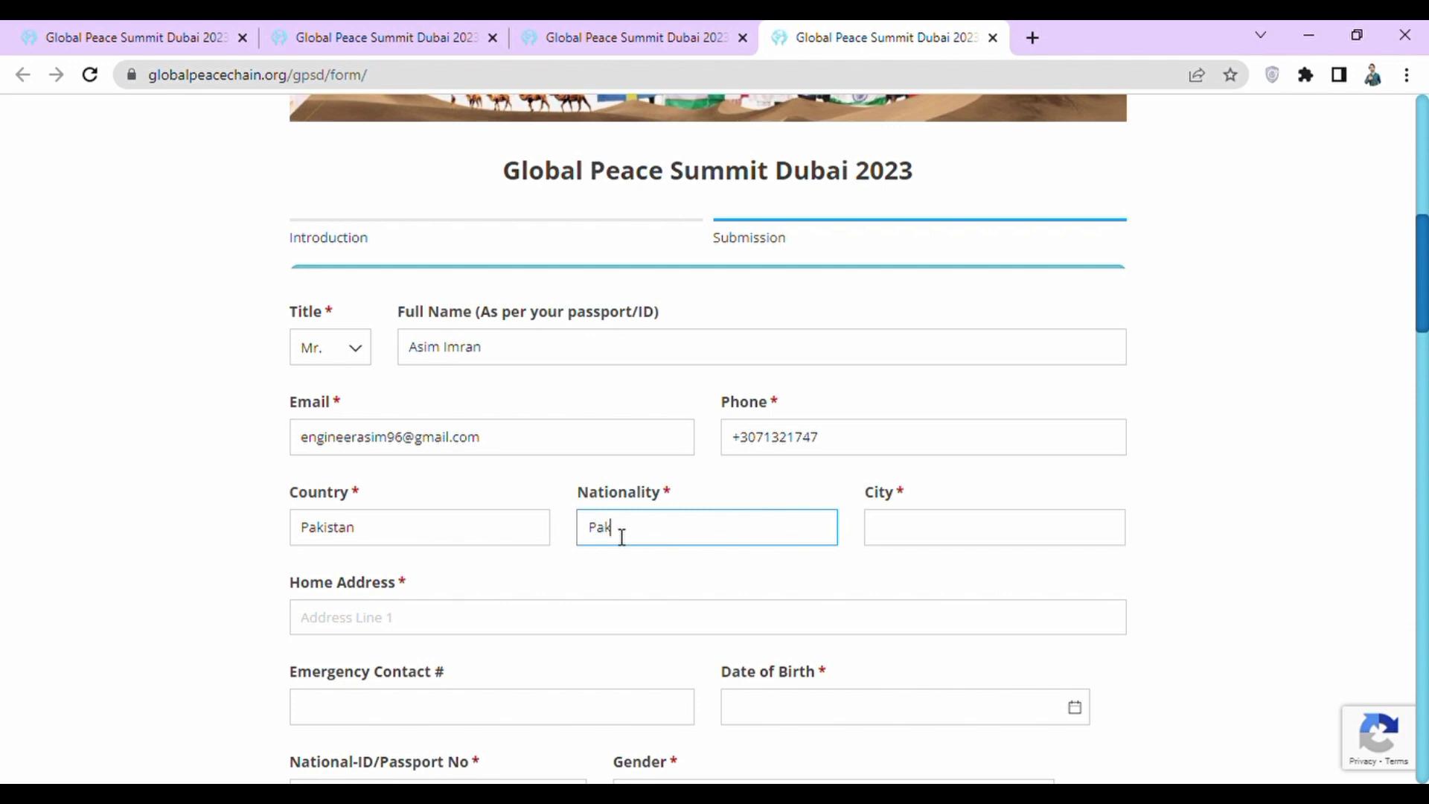
type("istan")
left_click(907, 535)
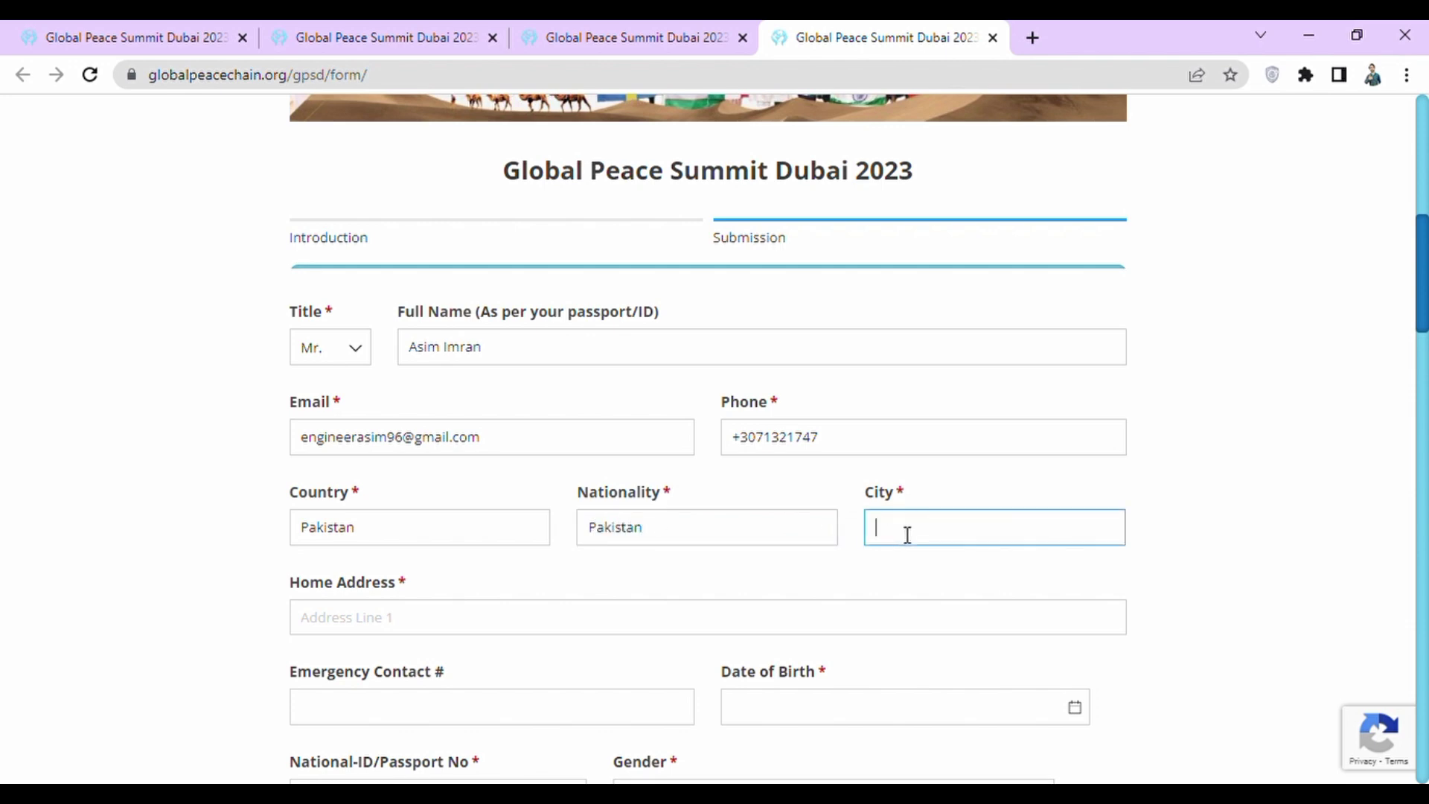
type("Toba")
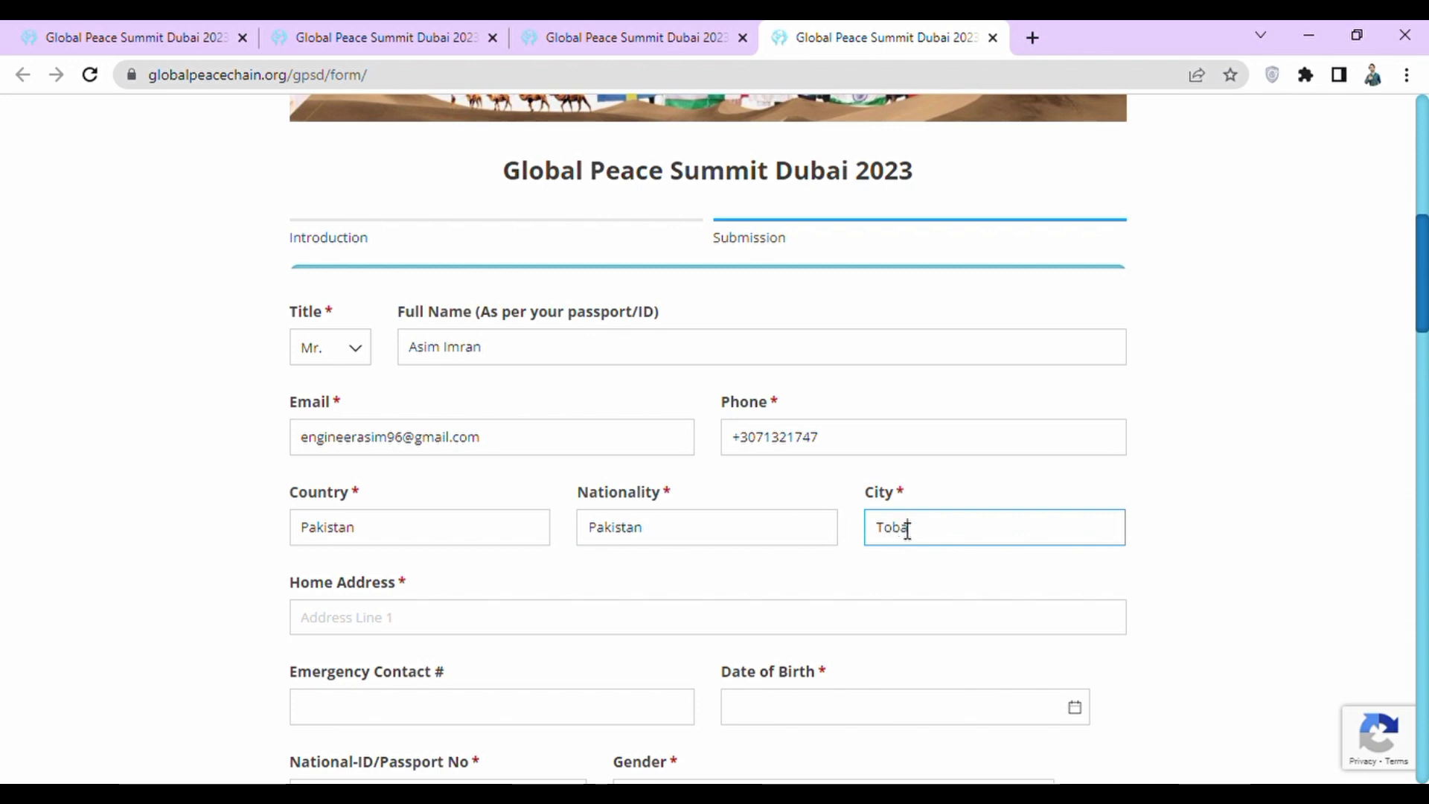
type(" Tek")
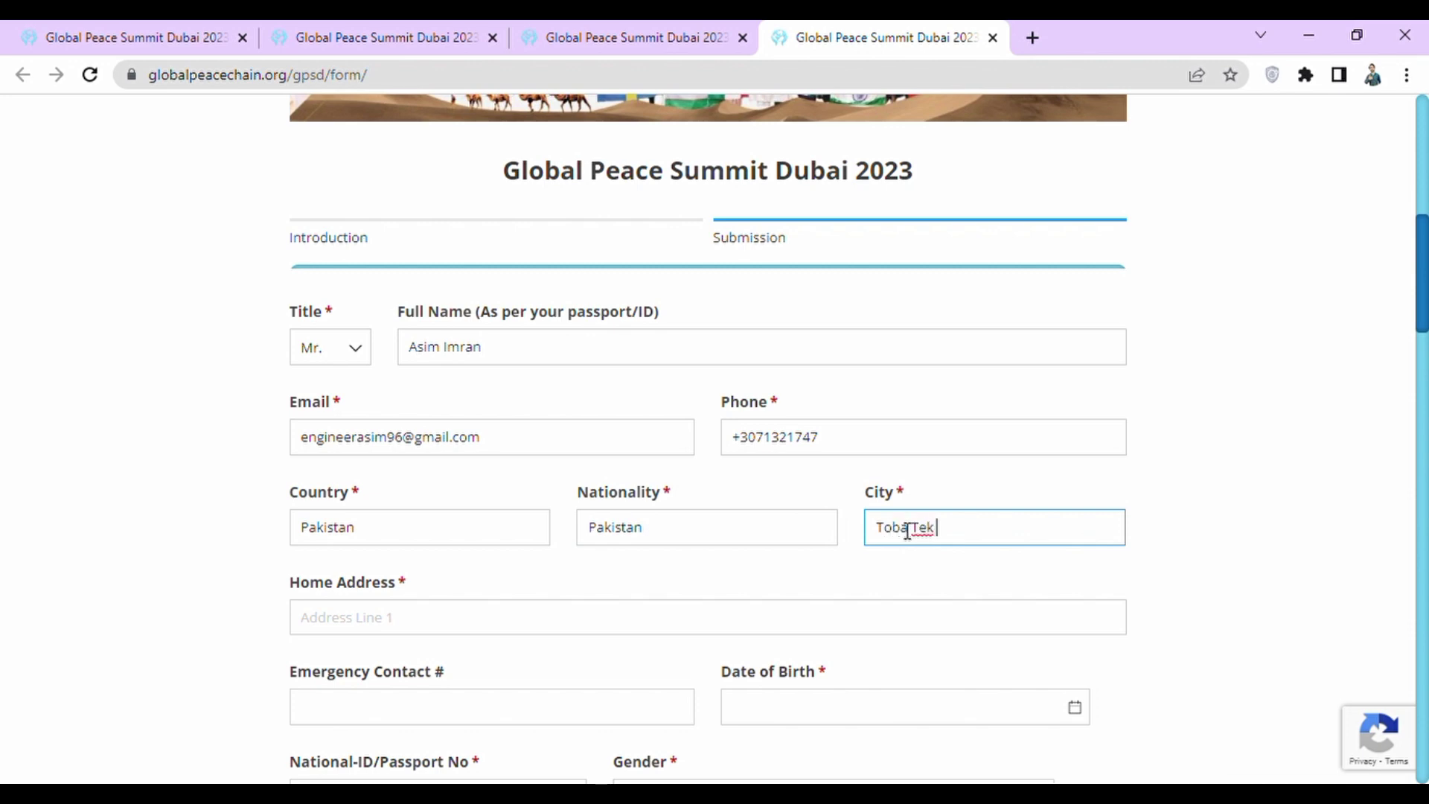
type(" Singh")
left_click(216, 552)
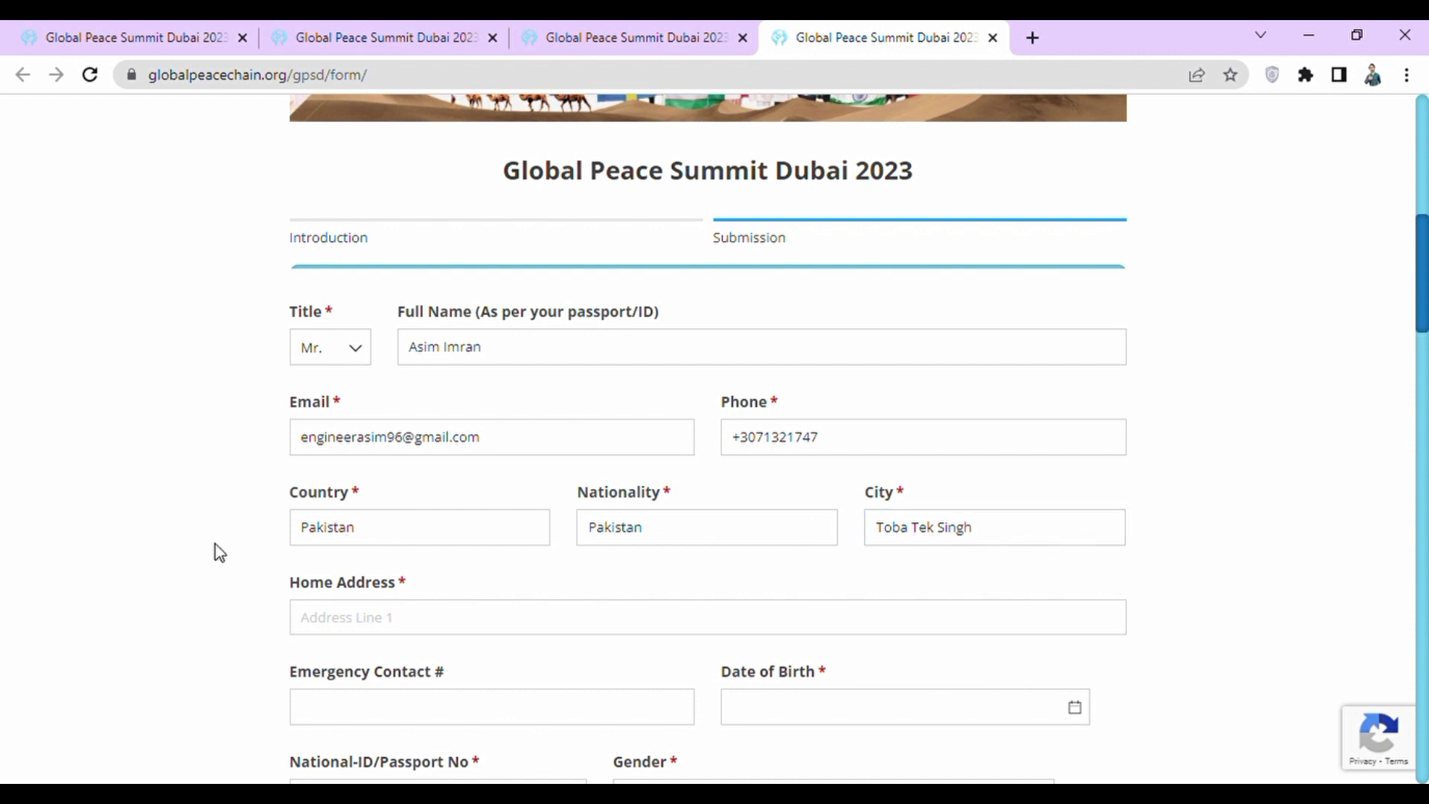
scroll(218, 552, "down", 1)
left_click(343, 507)
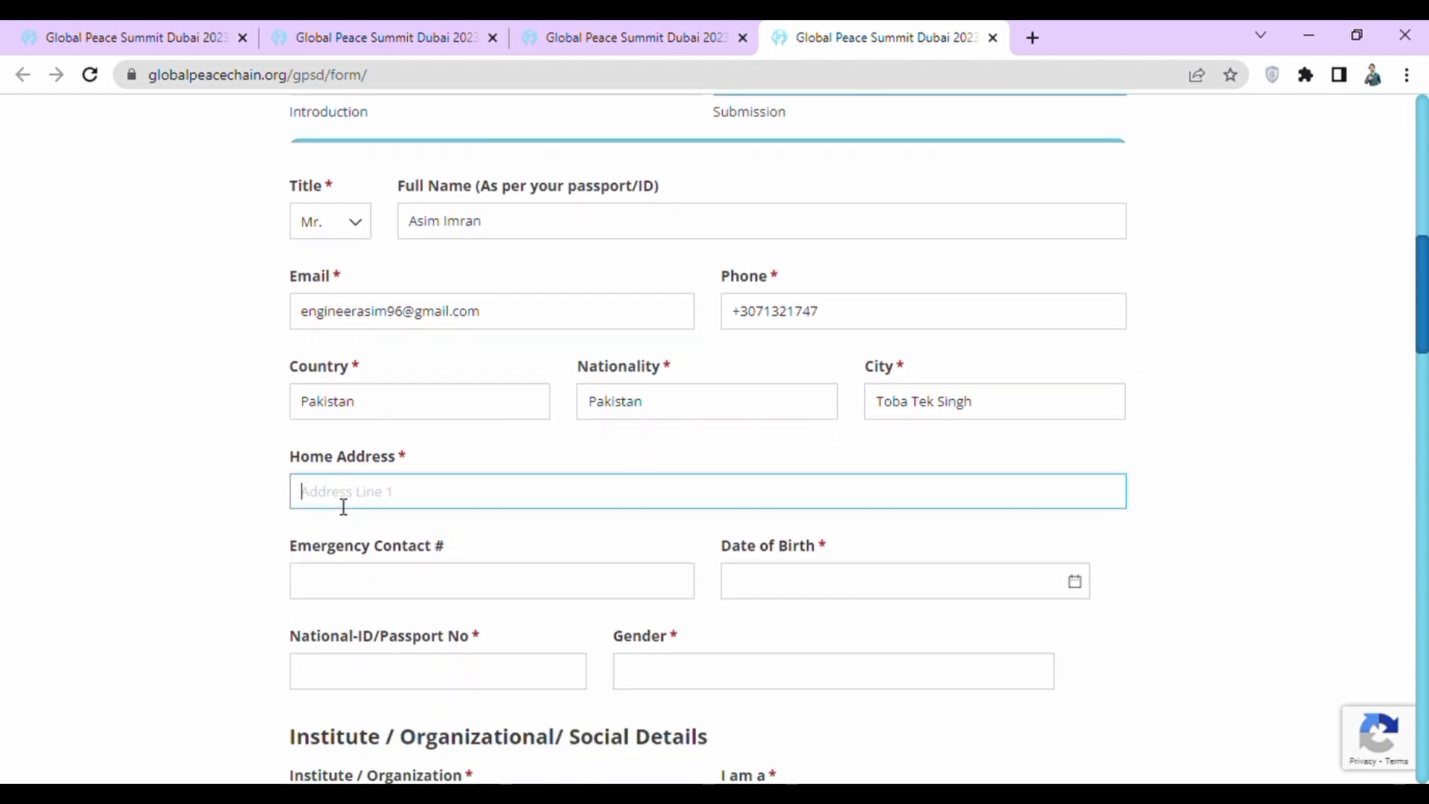
type("adresss")
left_click(366, 586)
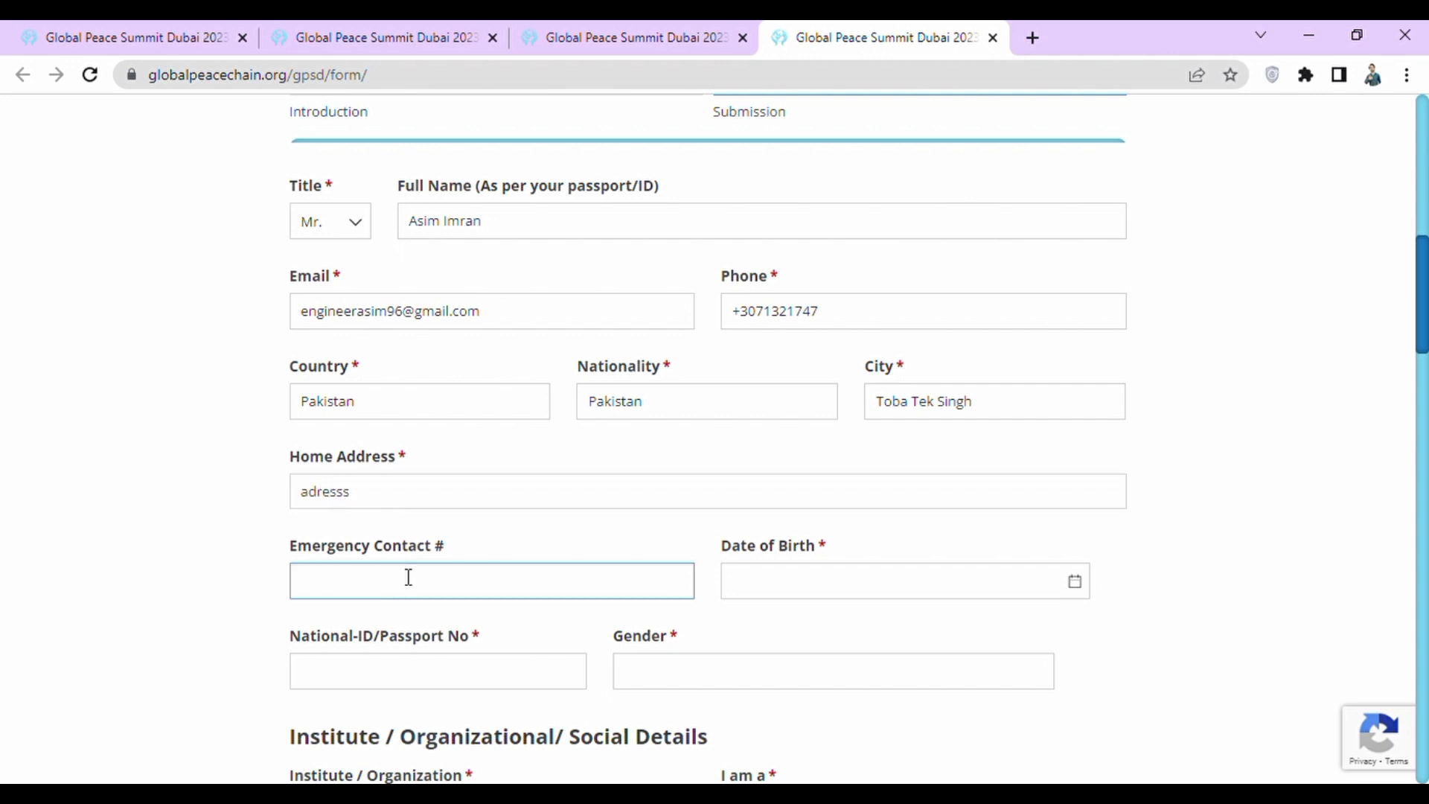
Set the date of birth to 3/9/2000 using the calendar picker.
left_click(858, 586)
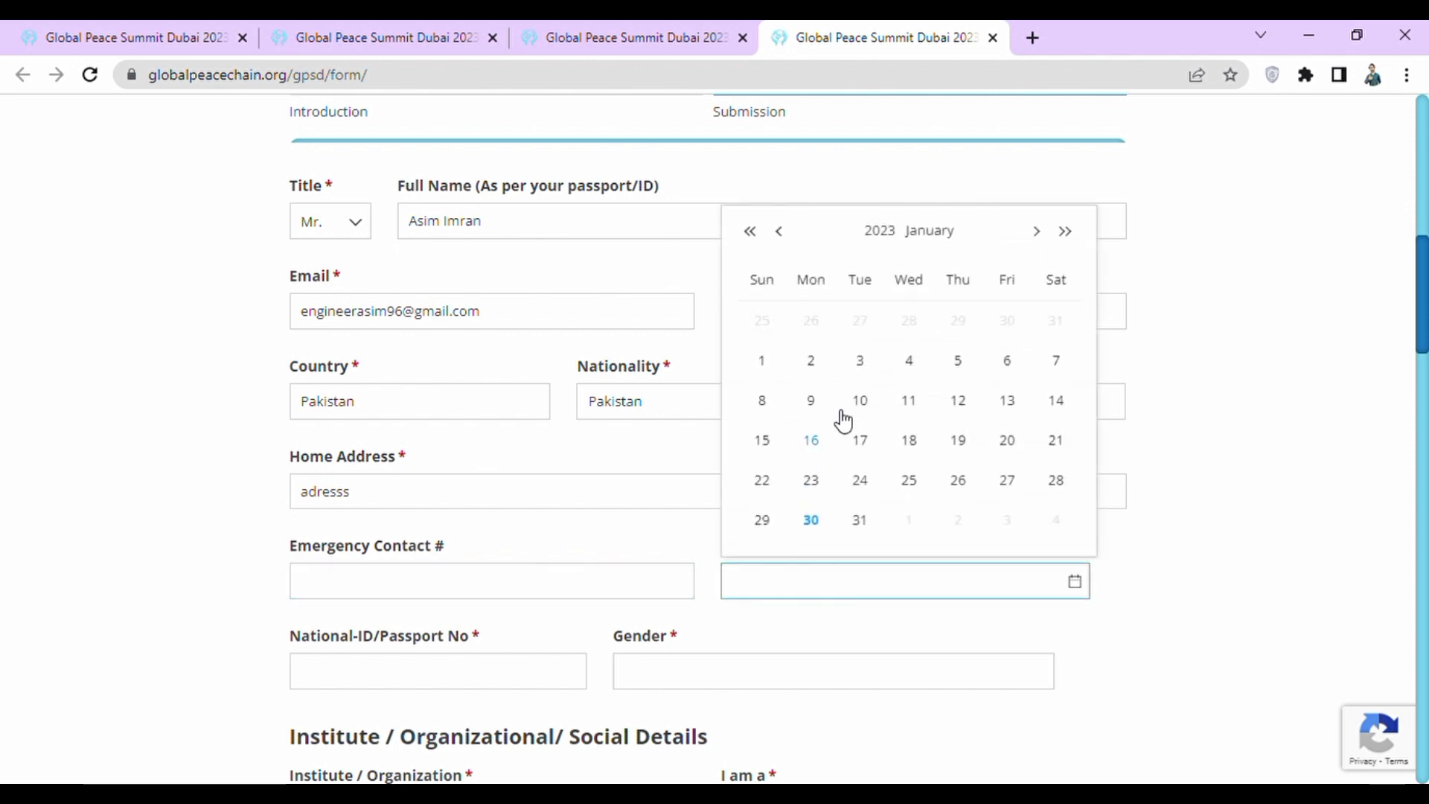
left_click(875, 231)
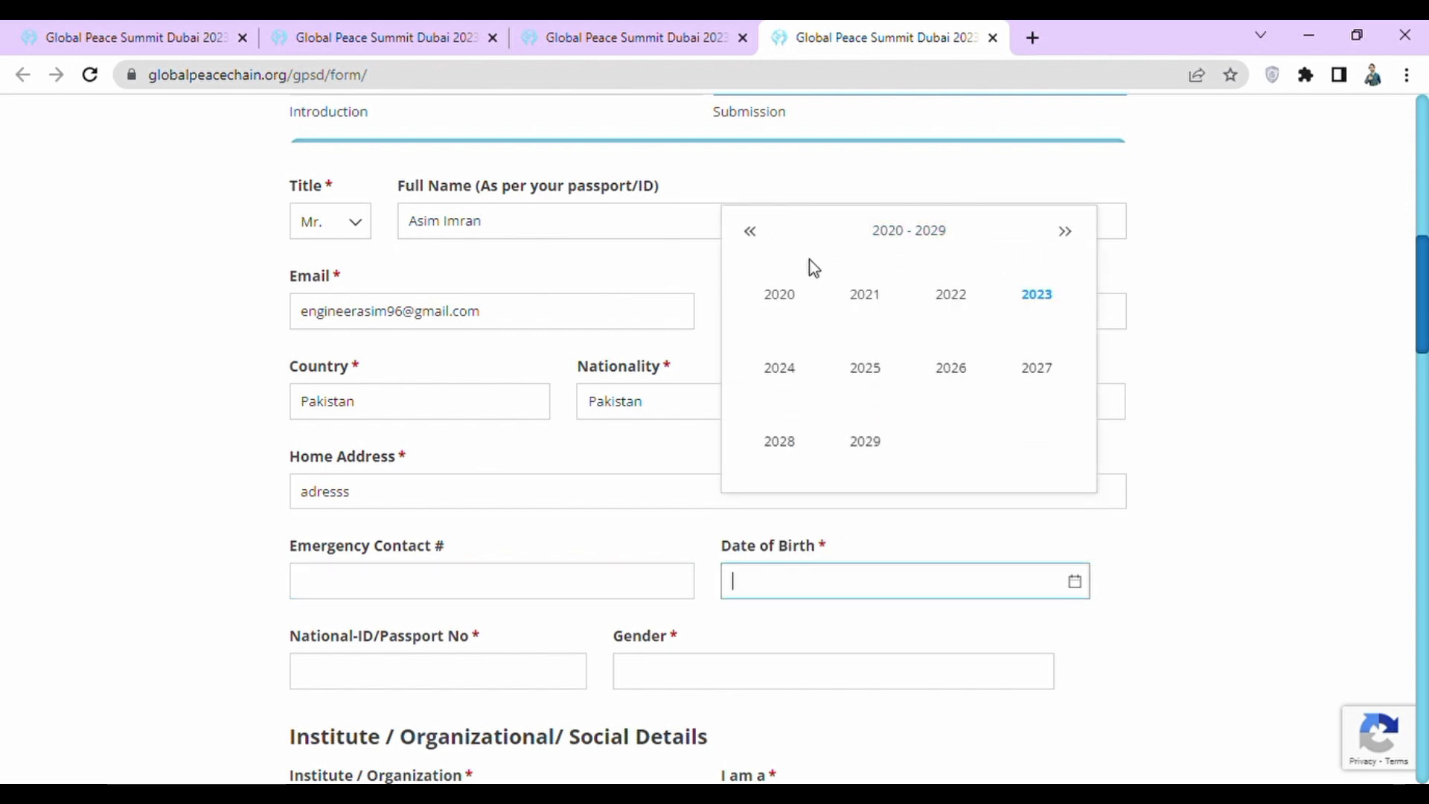
left_click(750, 231)
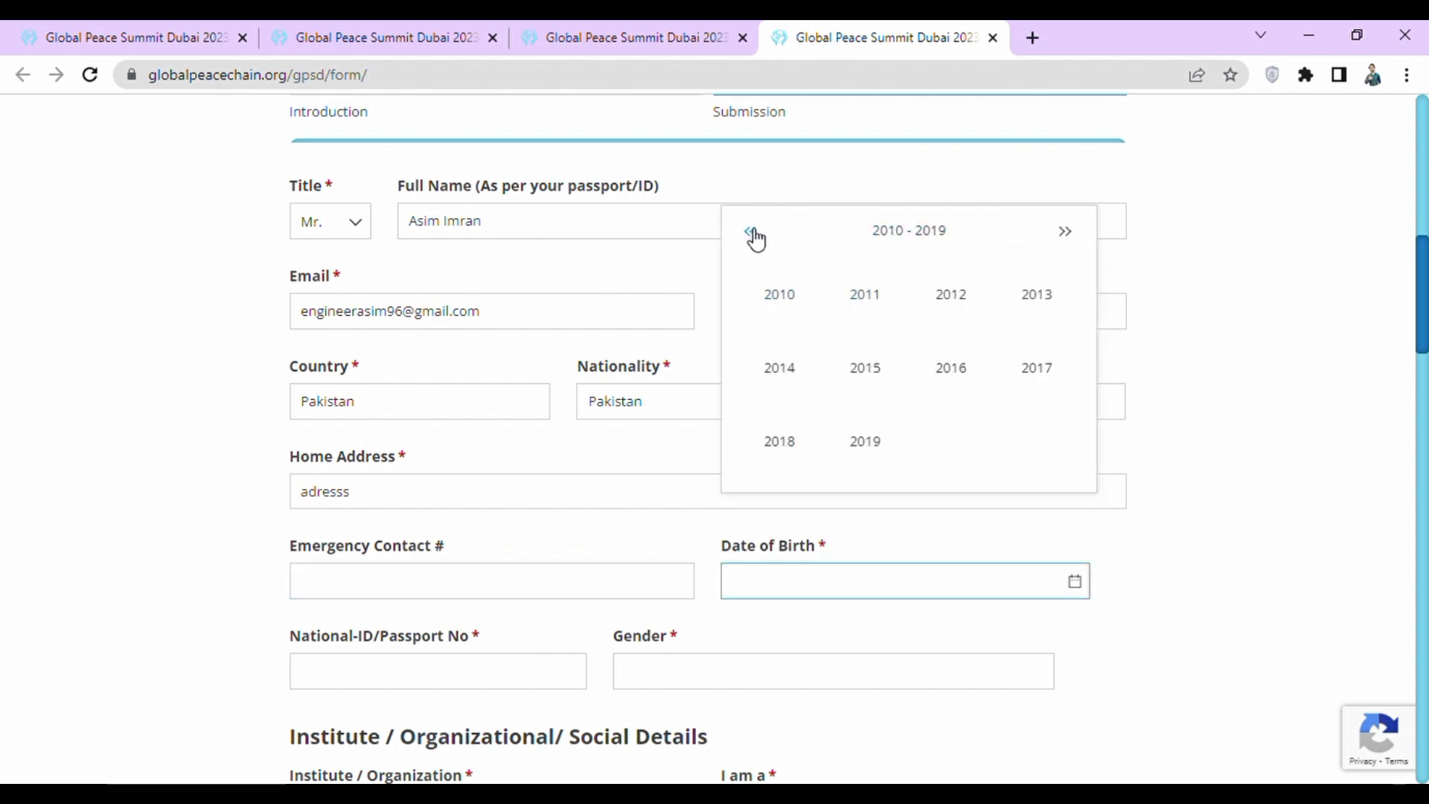
left_click(750, 232)
left_click(802, 311)
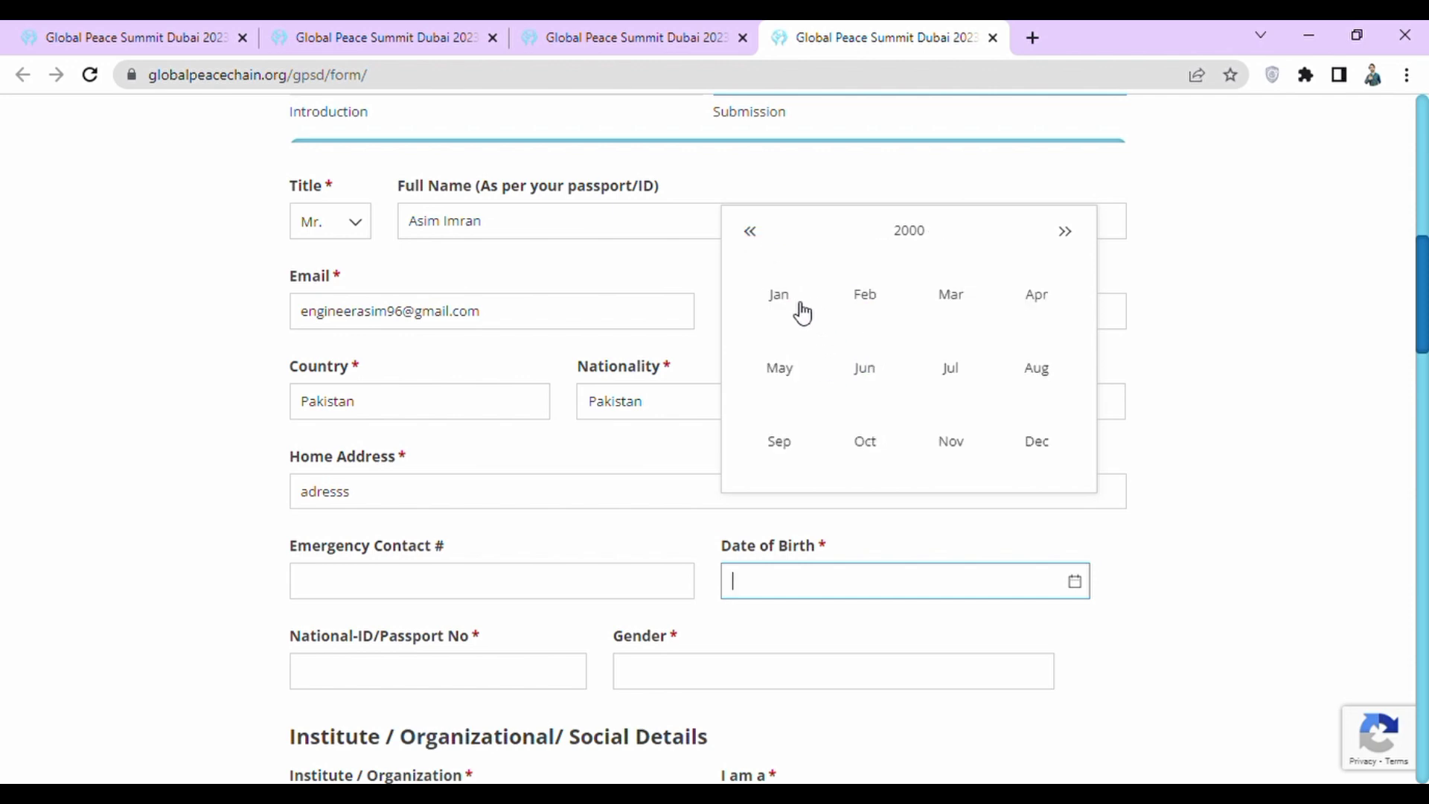
left_click(963, 319)
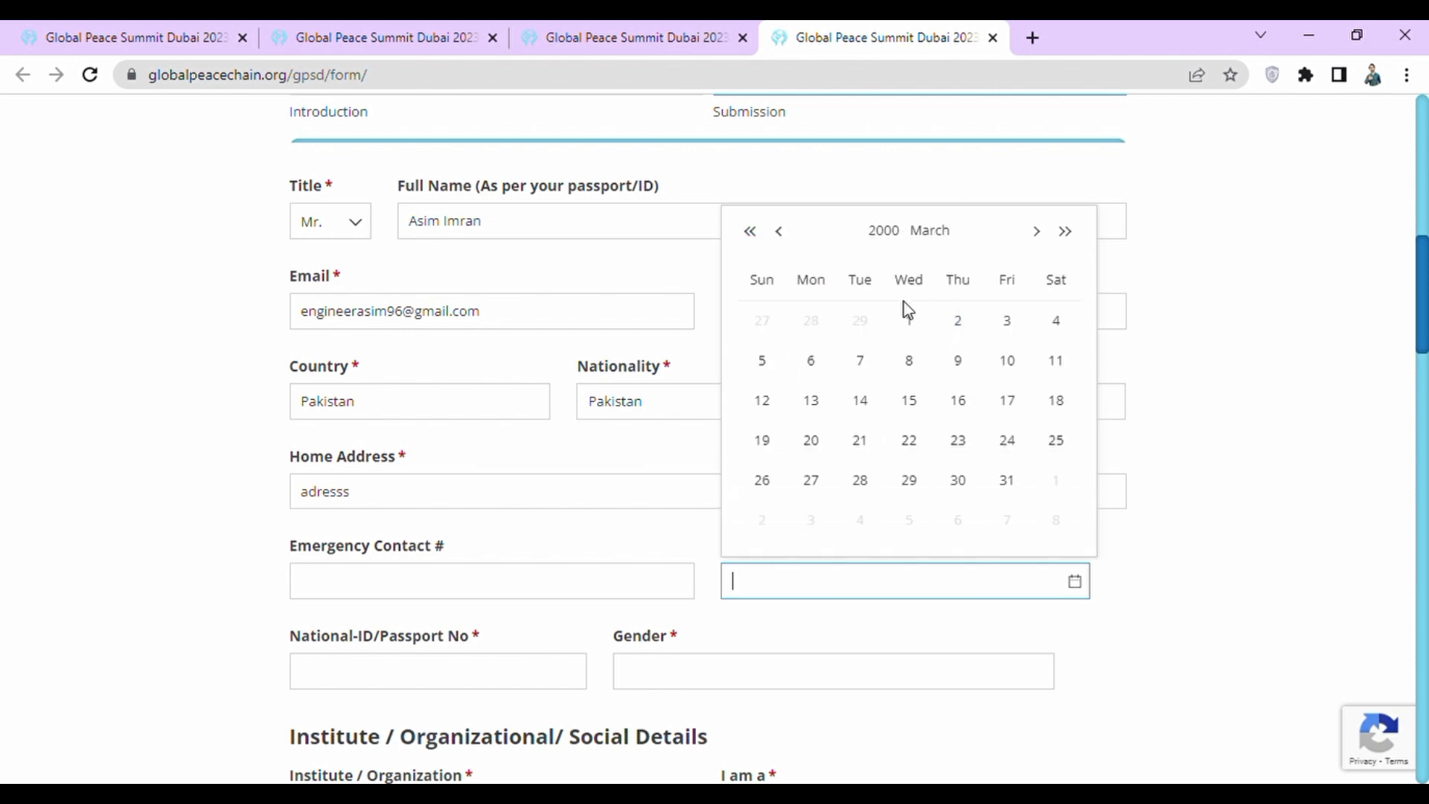
left_click(958, 362)
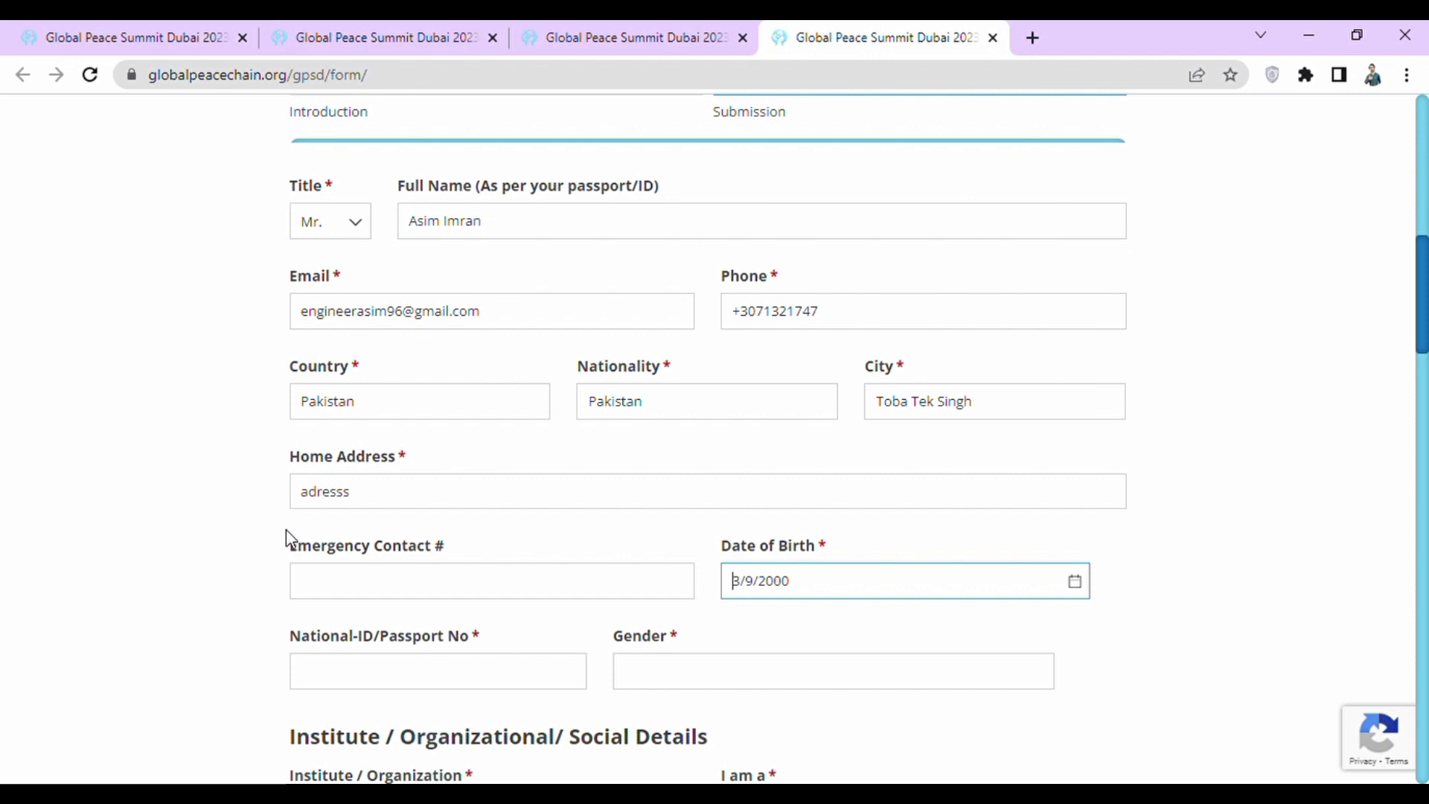
left_click(149, 544)
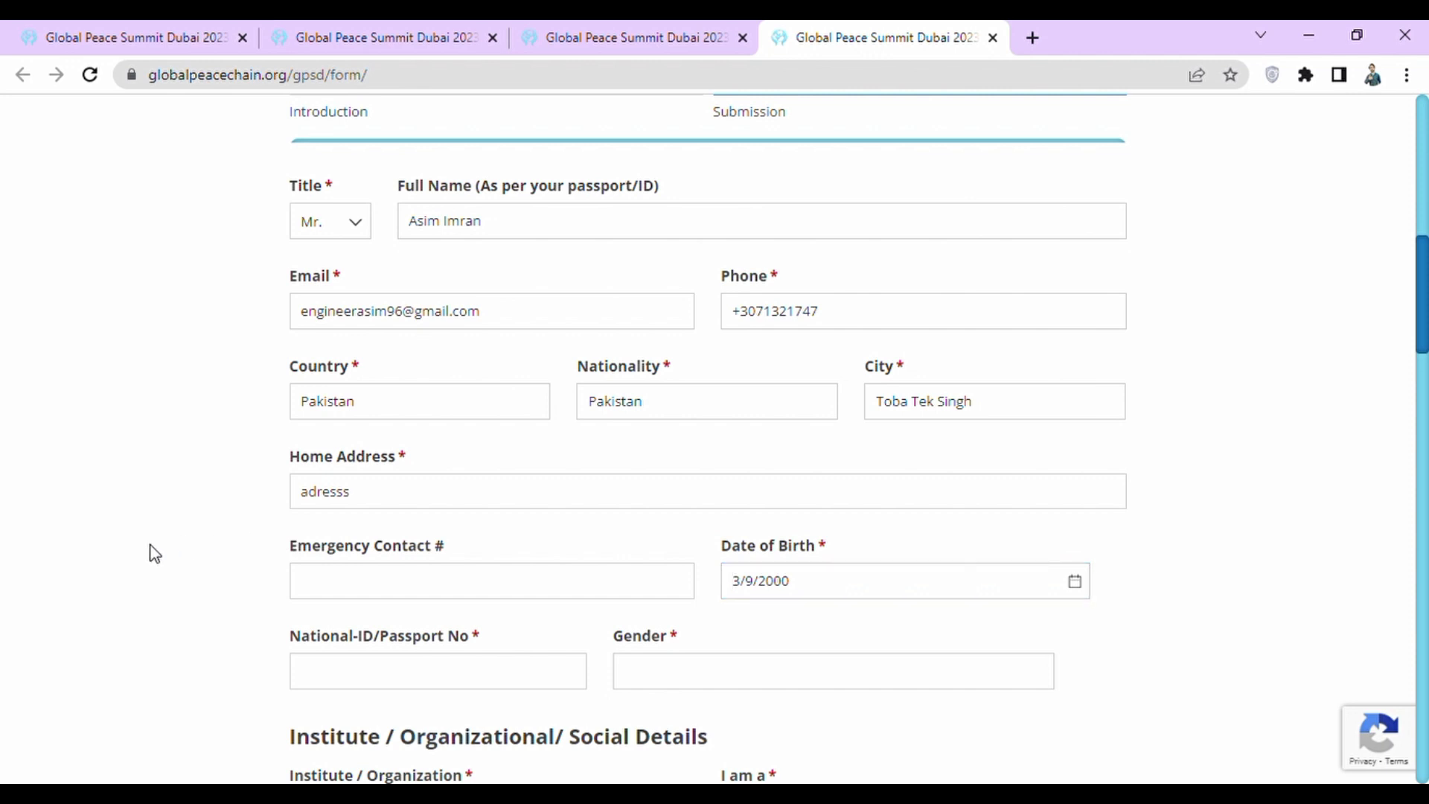
scroll(153, 552, "down", 2)
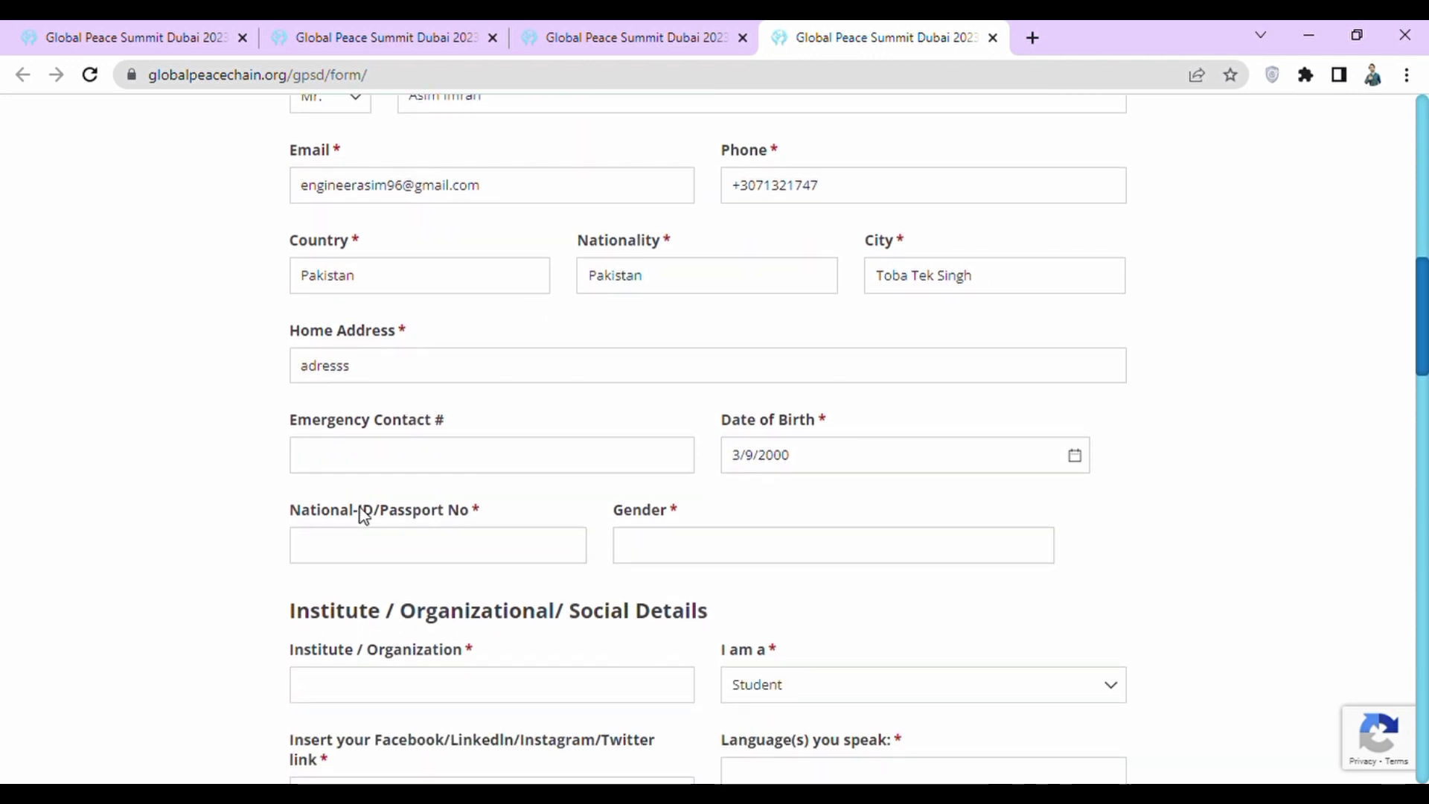
Enter the national ID/passport number and set Gender to Male.
left_click(392, 549)
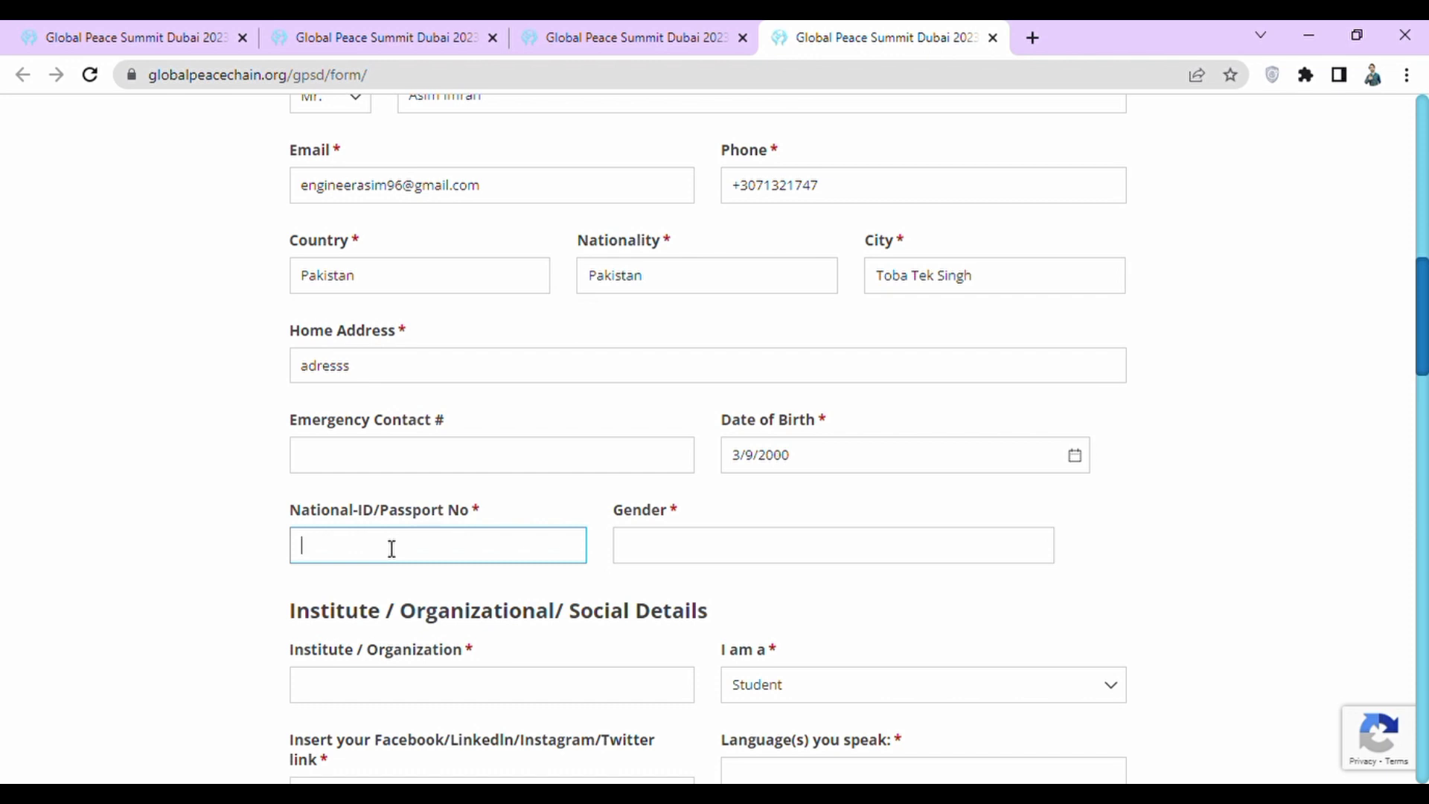
type("33333333333333")
left_click(664, 549)
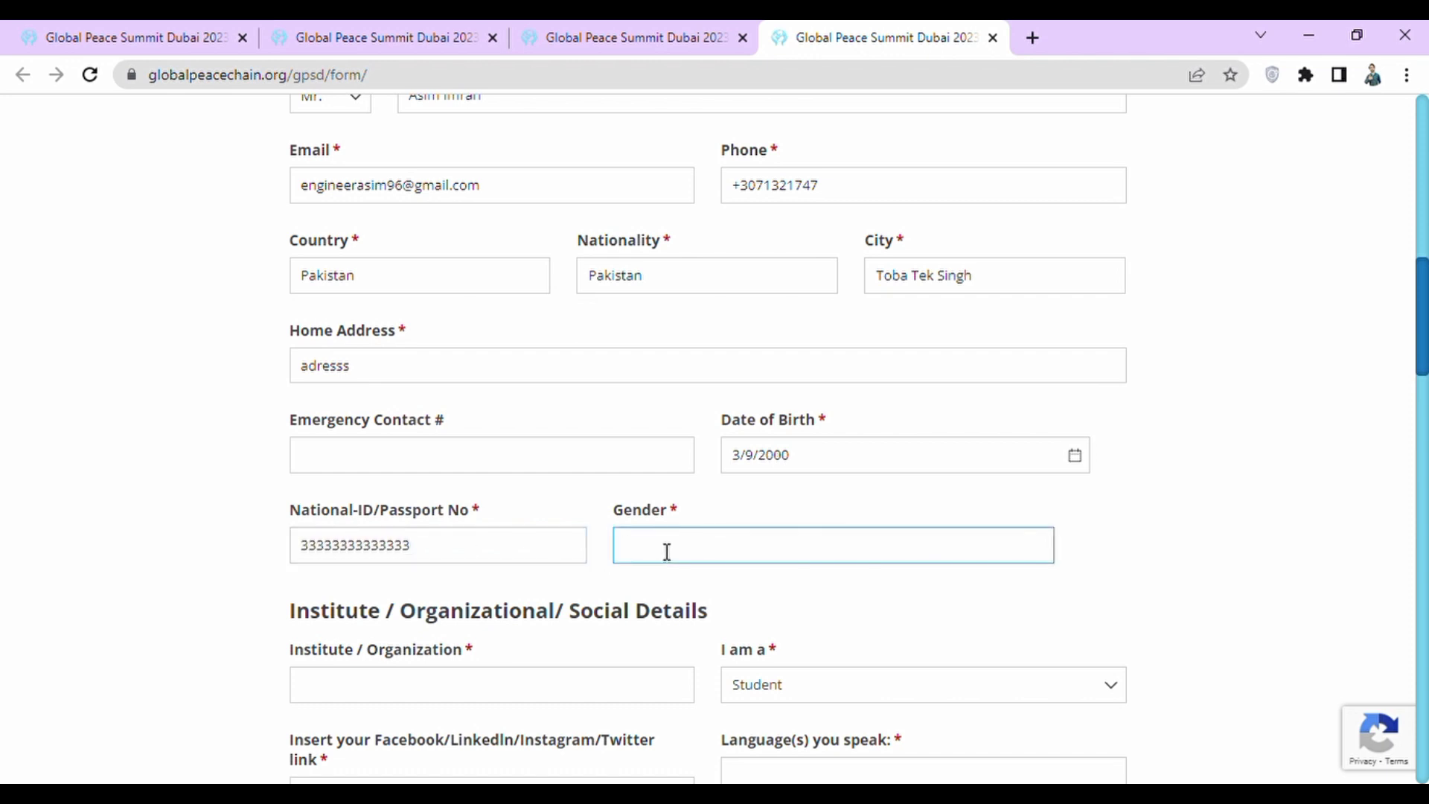
type("Male")
left_click(231, 494)
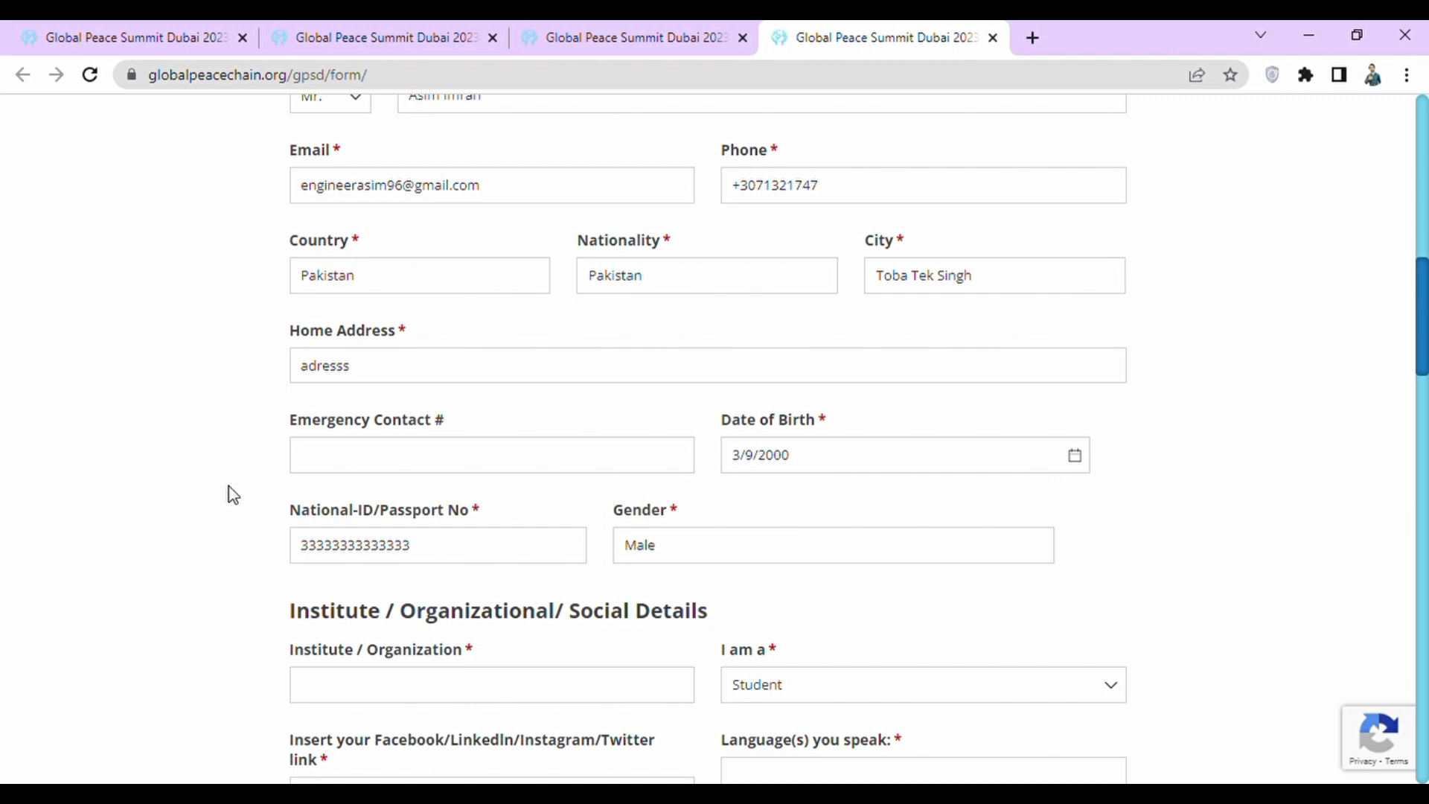
scroll(233, 494, "down", 4)
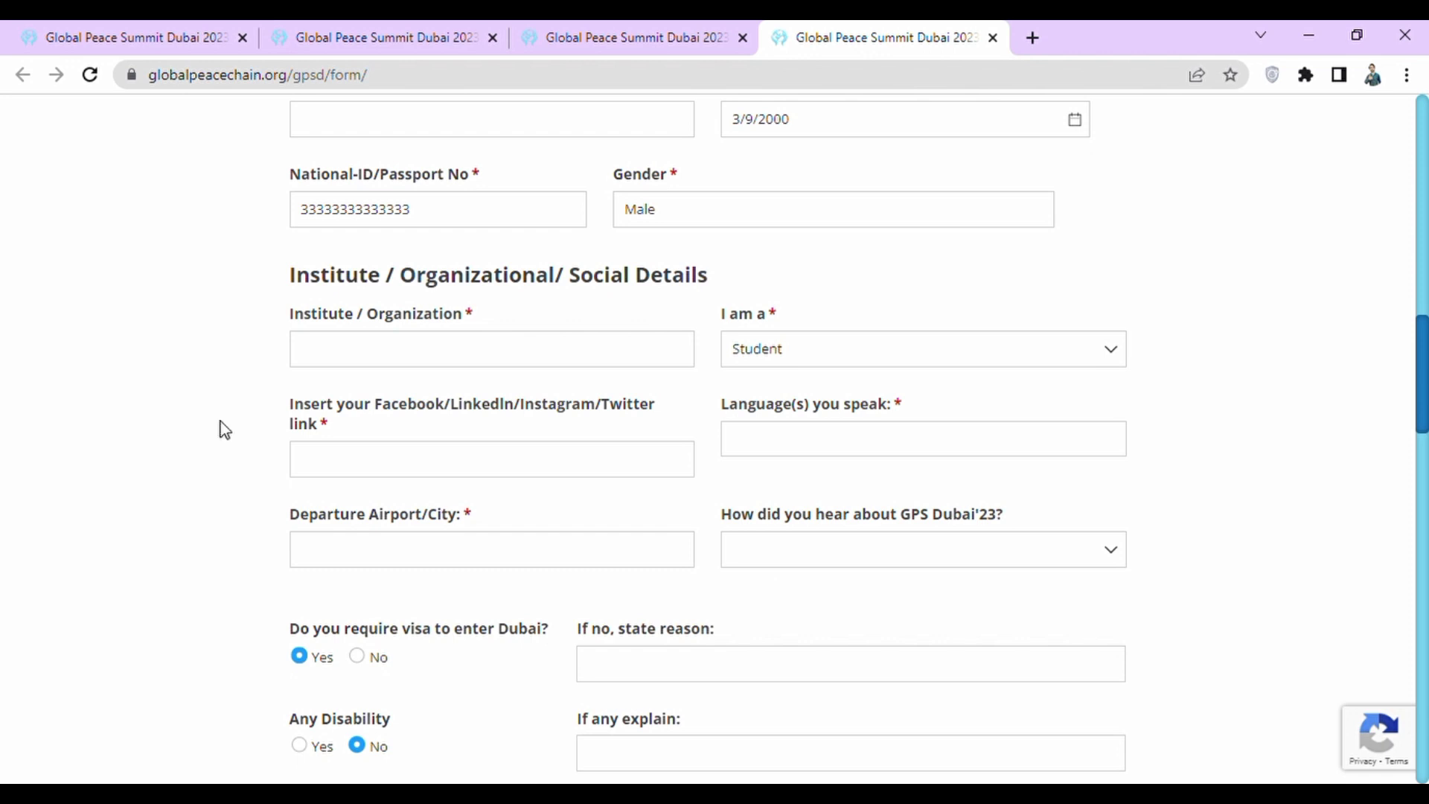
Set Institute / Organization to University and 'I am a' to Student.
left_click(328, 363)
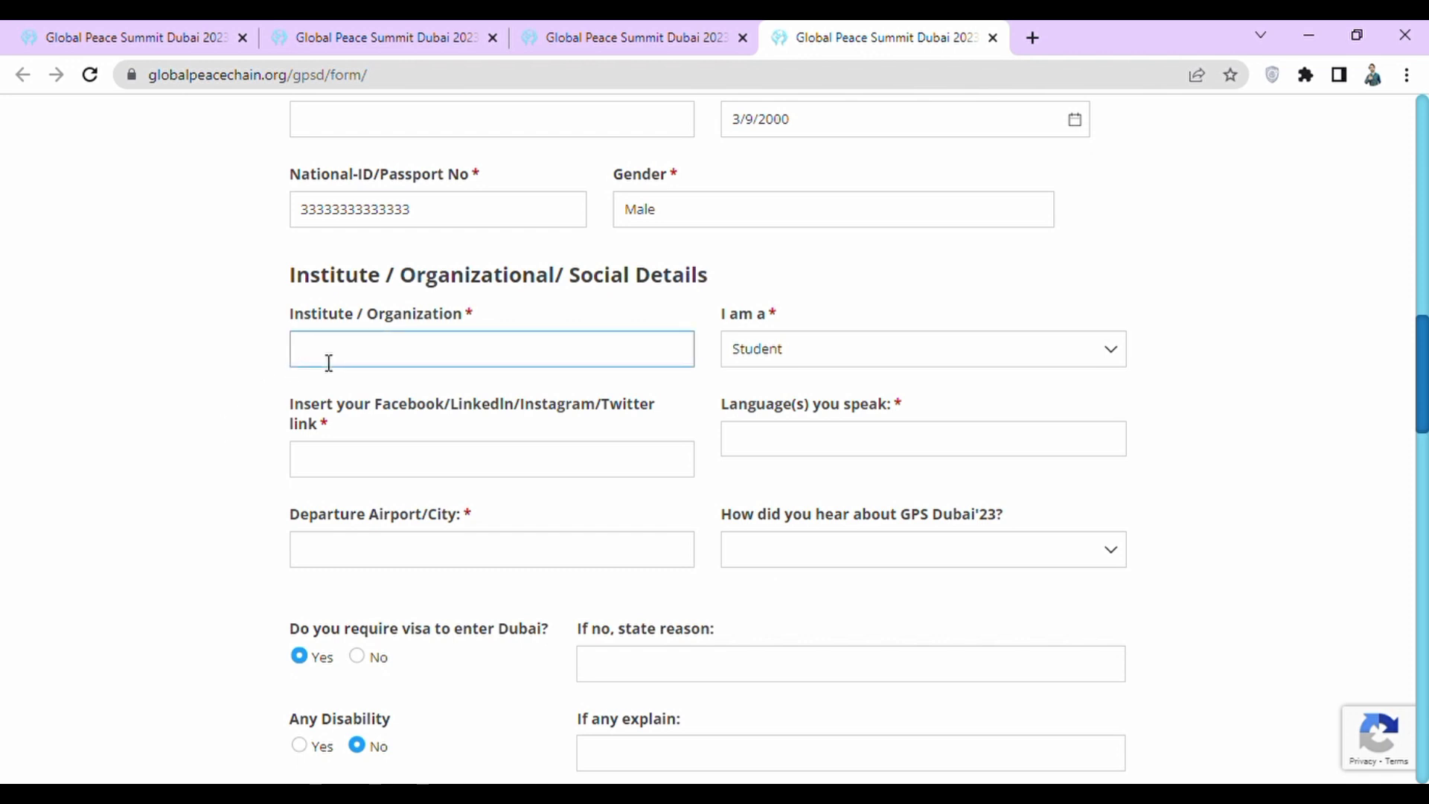
type("University")
left_click(4, 521)
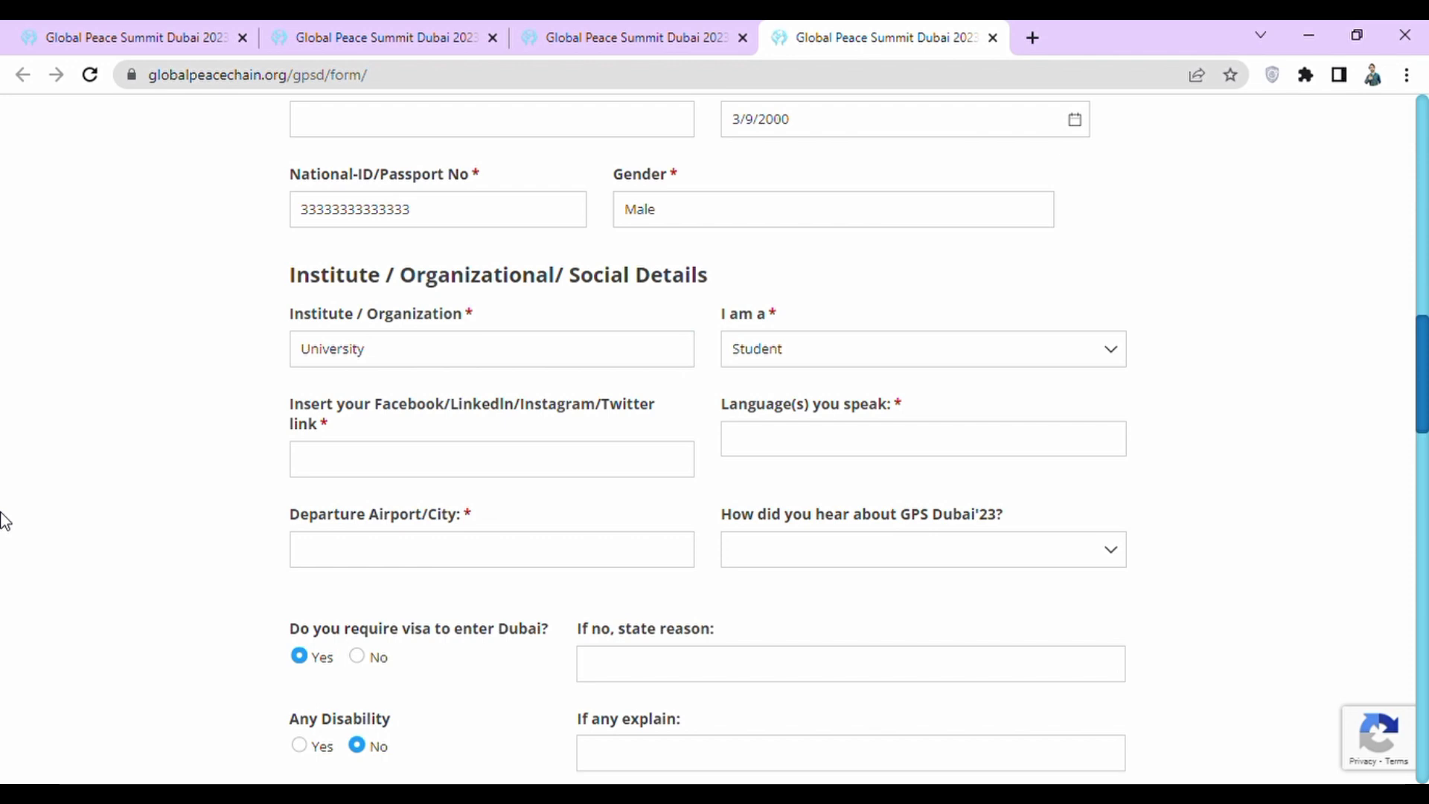
left_click(1010, 349)
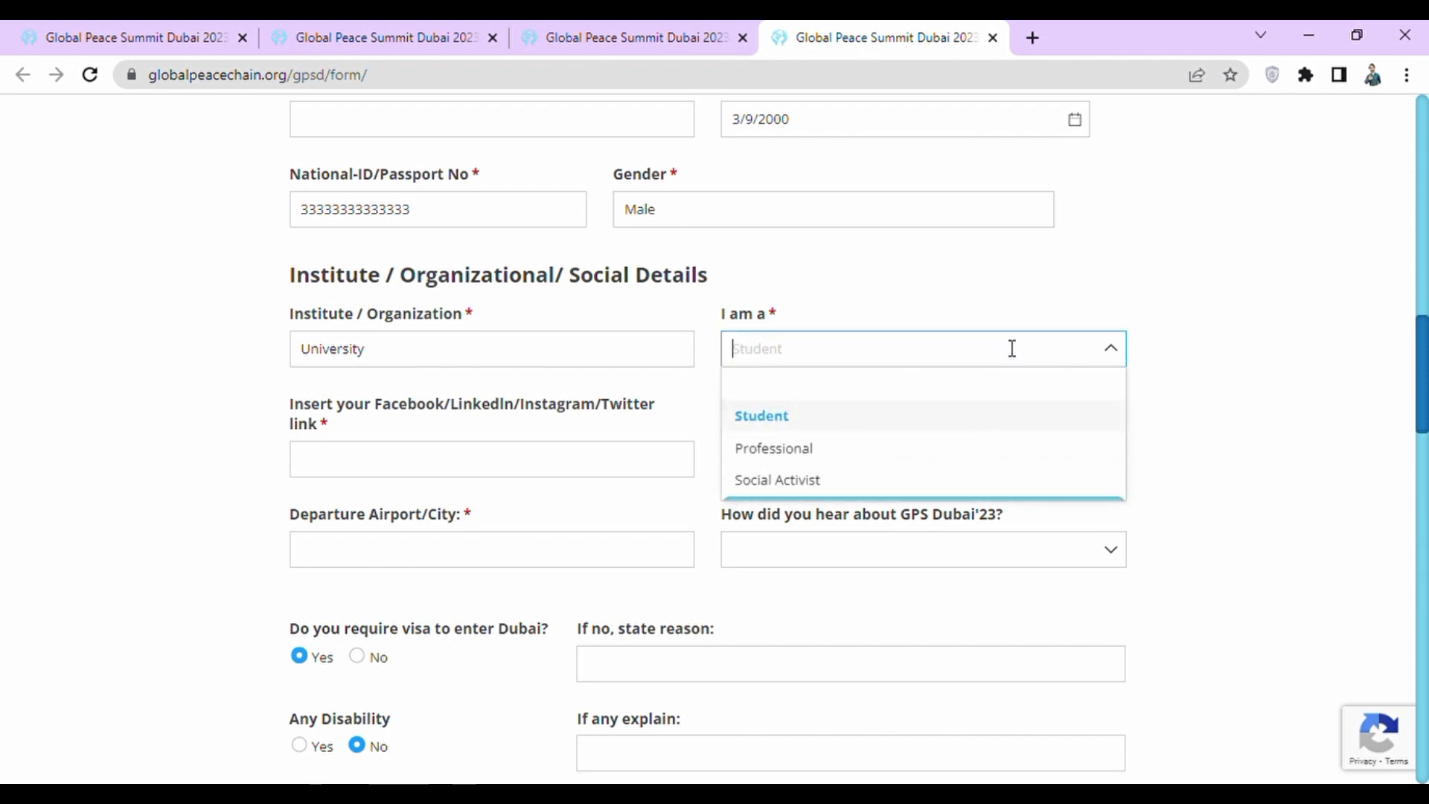
left_click(872, 415)
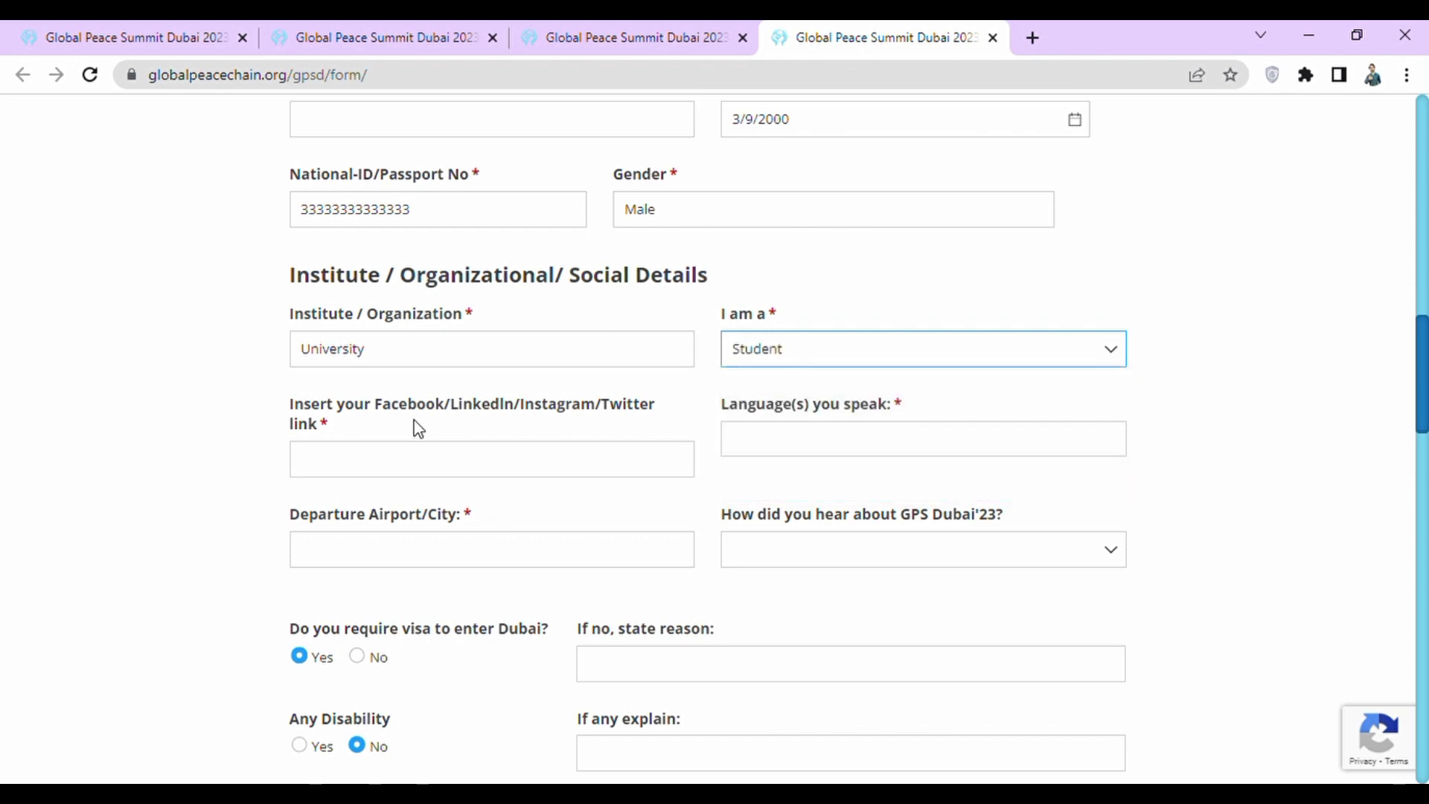
left_click(241, 457)
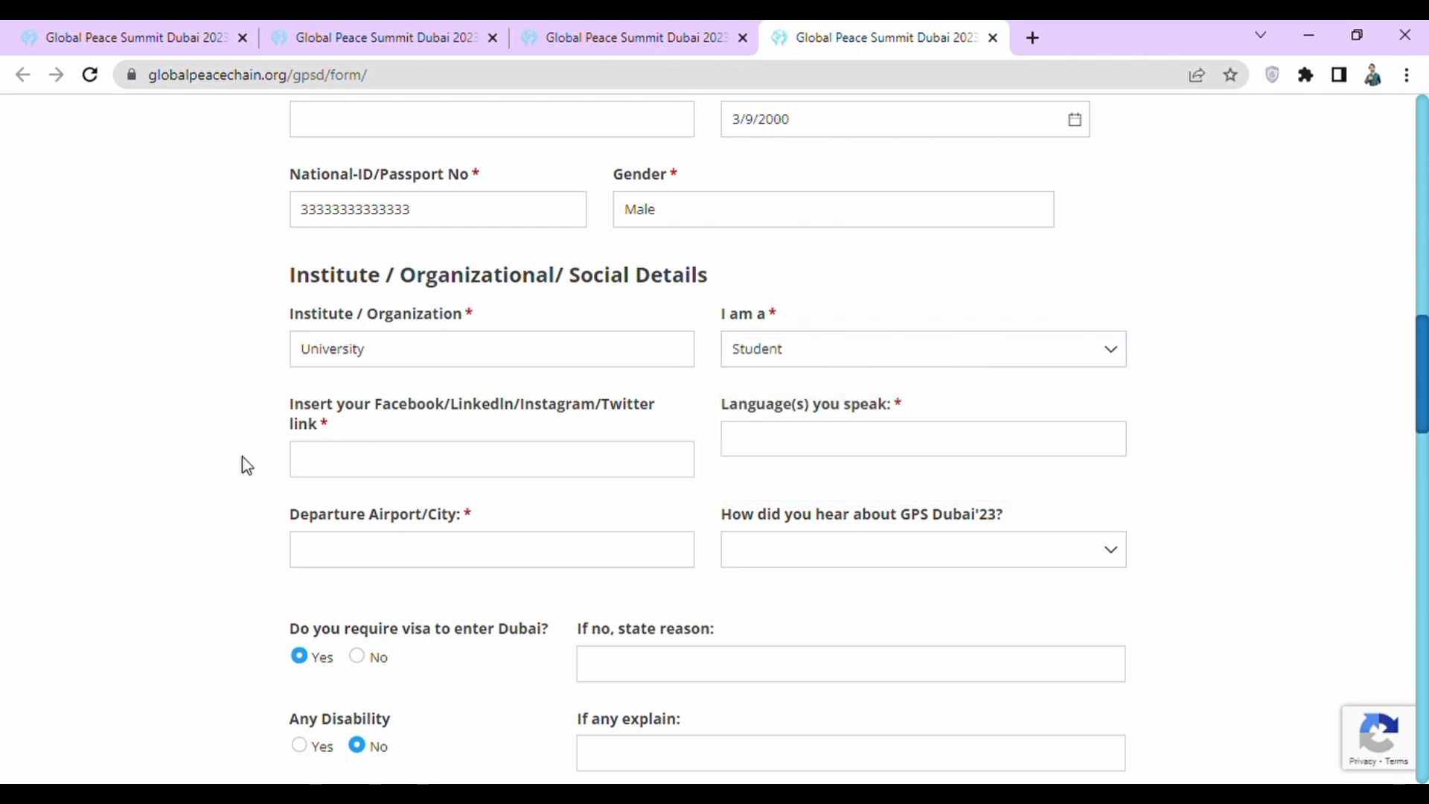
Paste the social profile link, enter languages English, Urdu, departure Faisalabad, and heard-via Social Media.
left_click(394, 451)
type("https://www.instagram.com/engineerasim/")
left_click(871, 459)
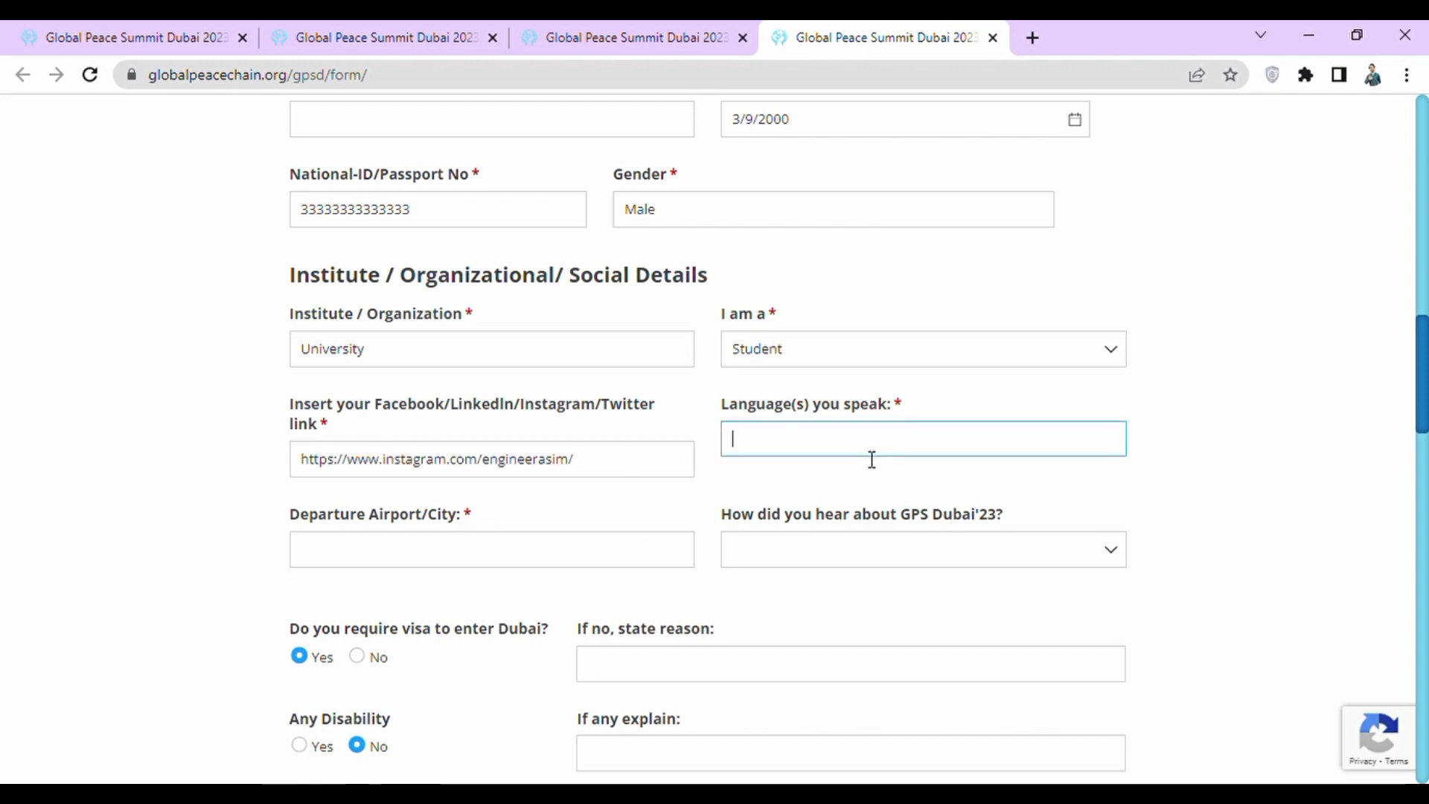
type("Engl")
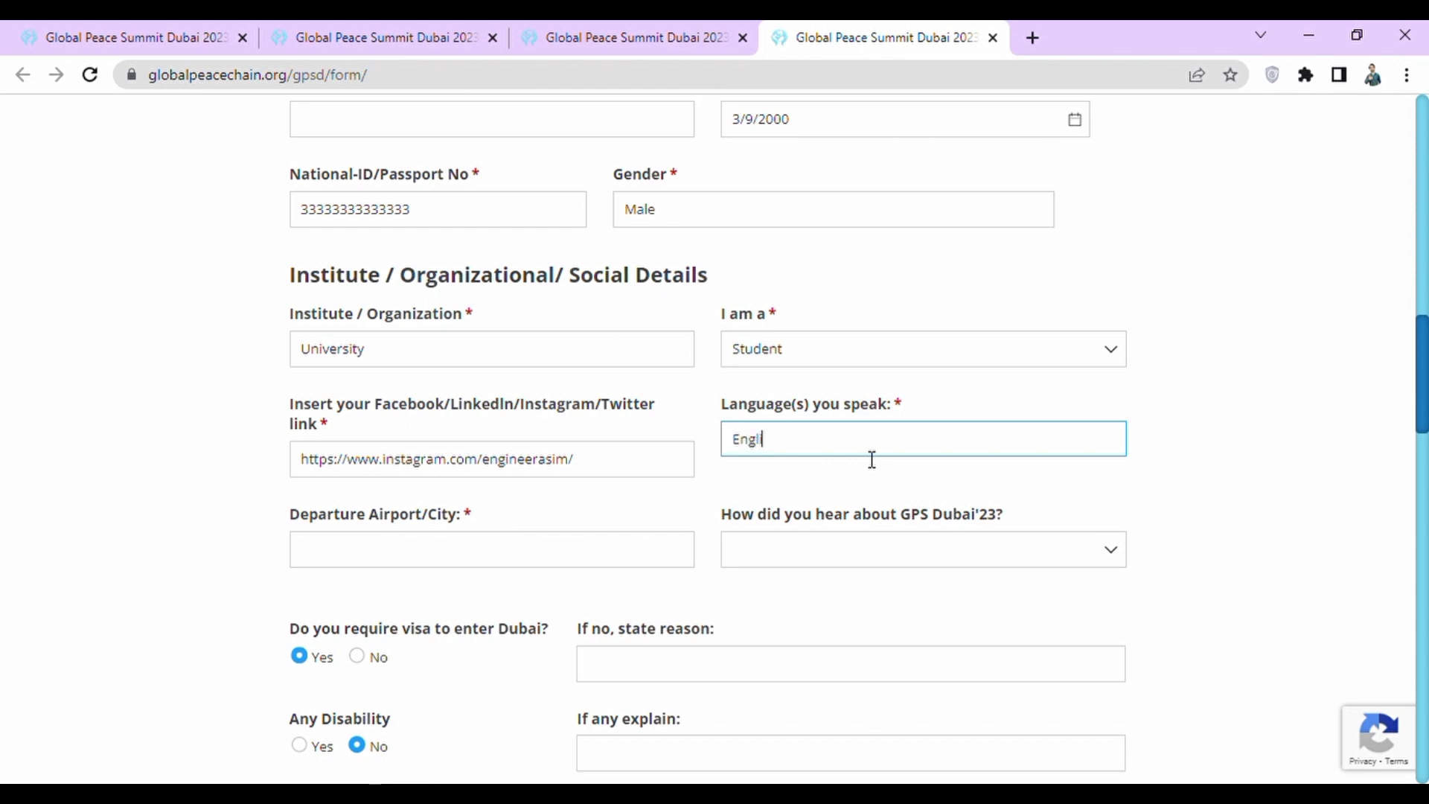
type("ish, Urdu")
left_click(553, 550)
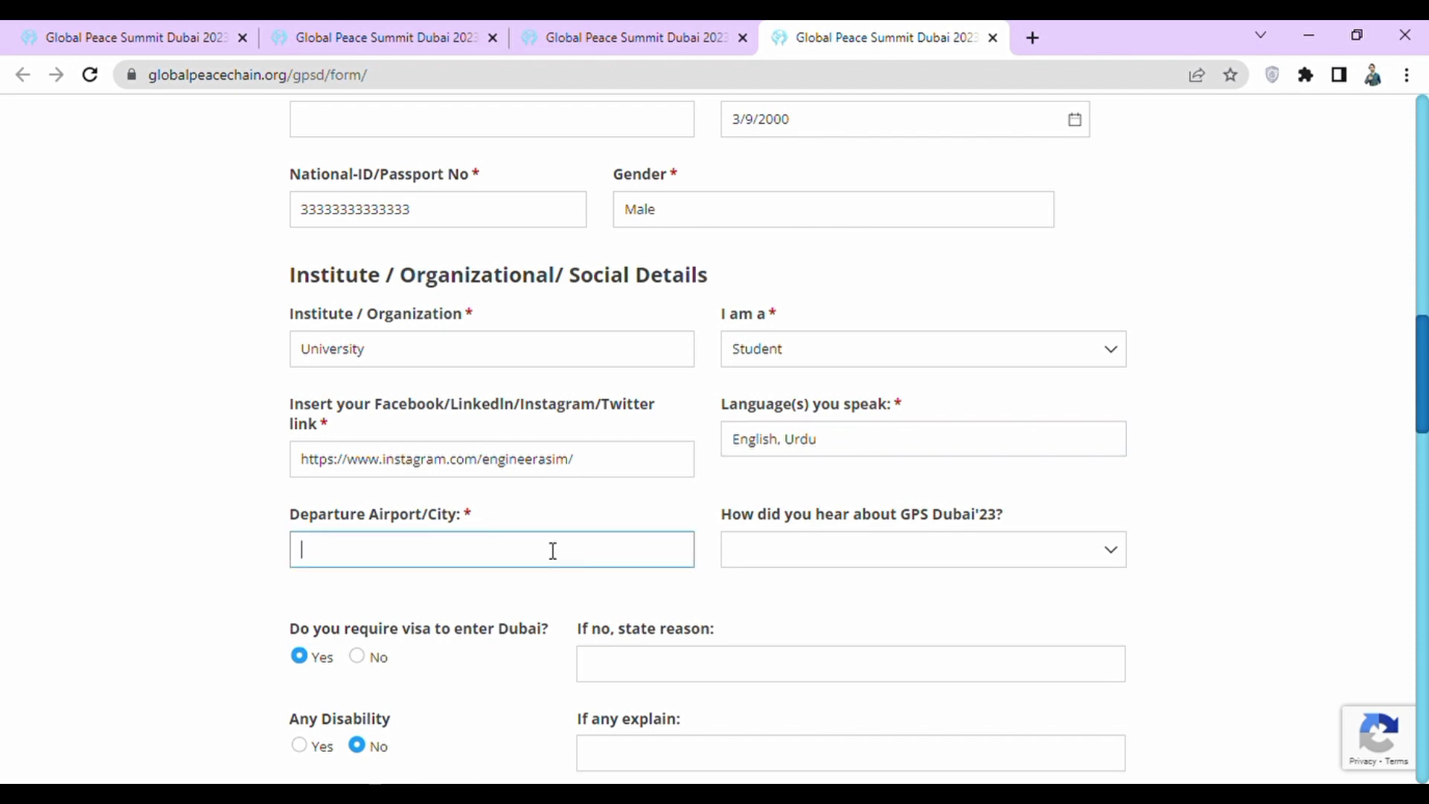
type("Faisalabad")
key("Tab")
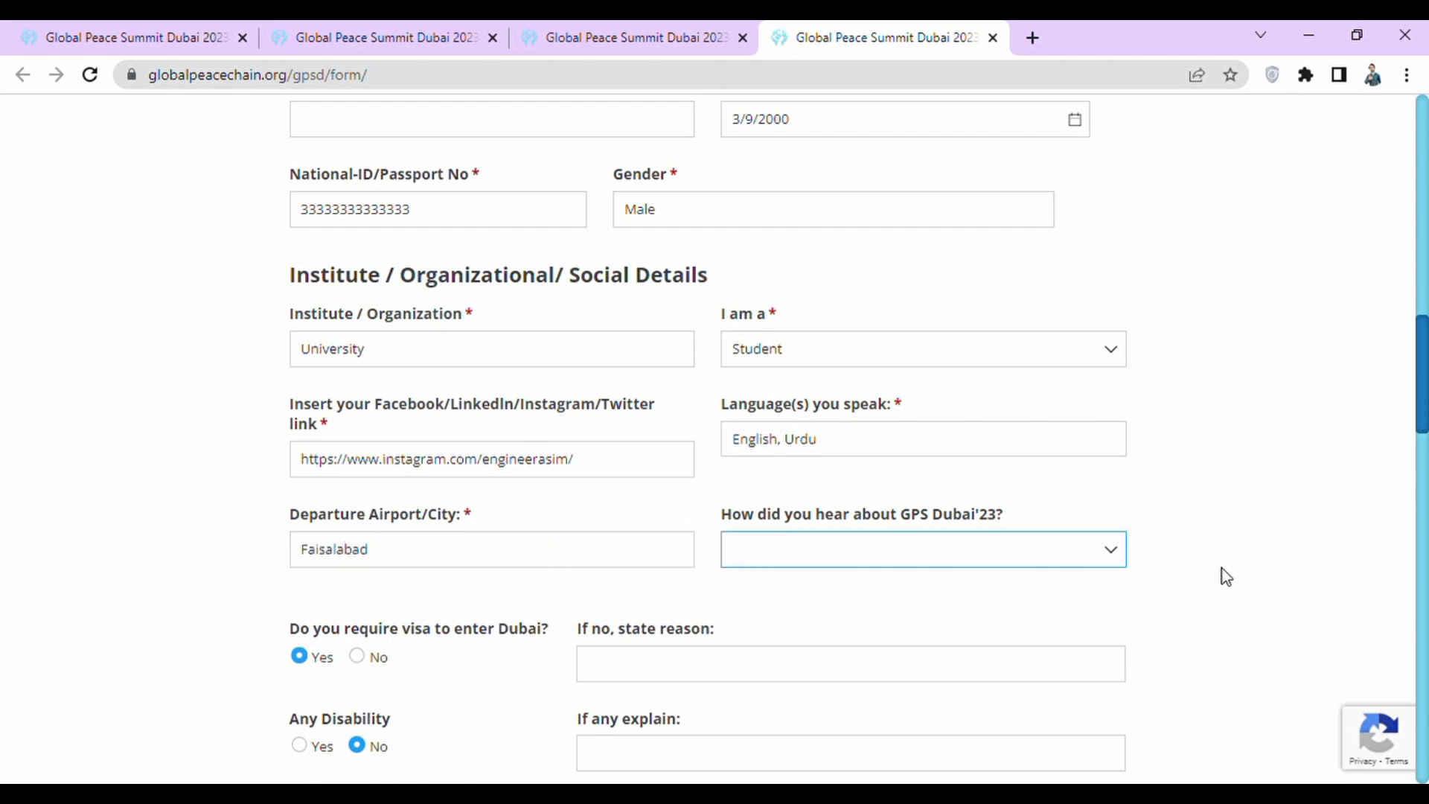
left_click(1108, 554)
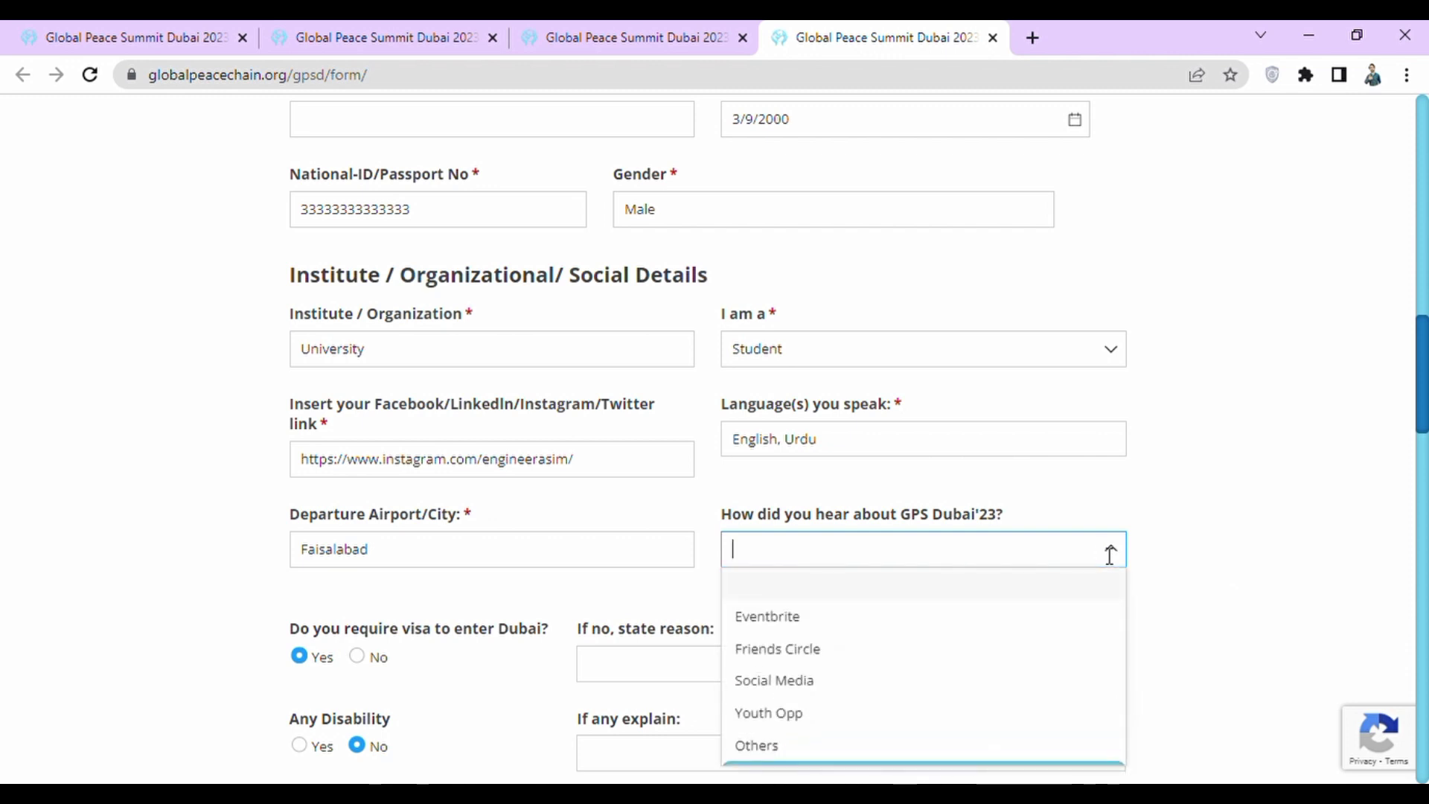
left_click(867, 686)
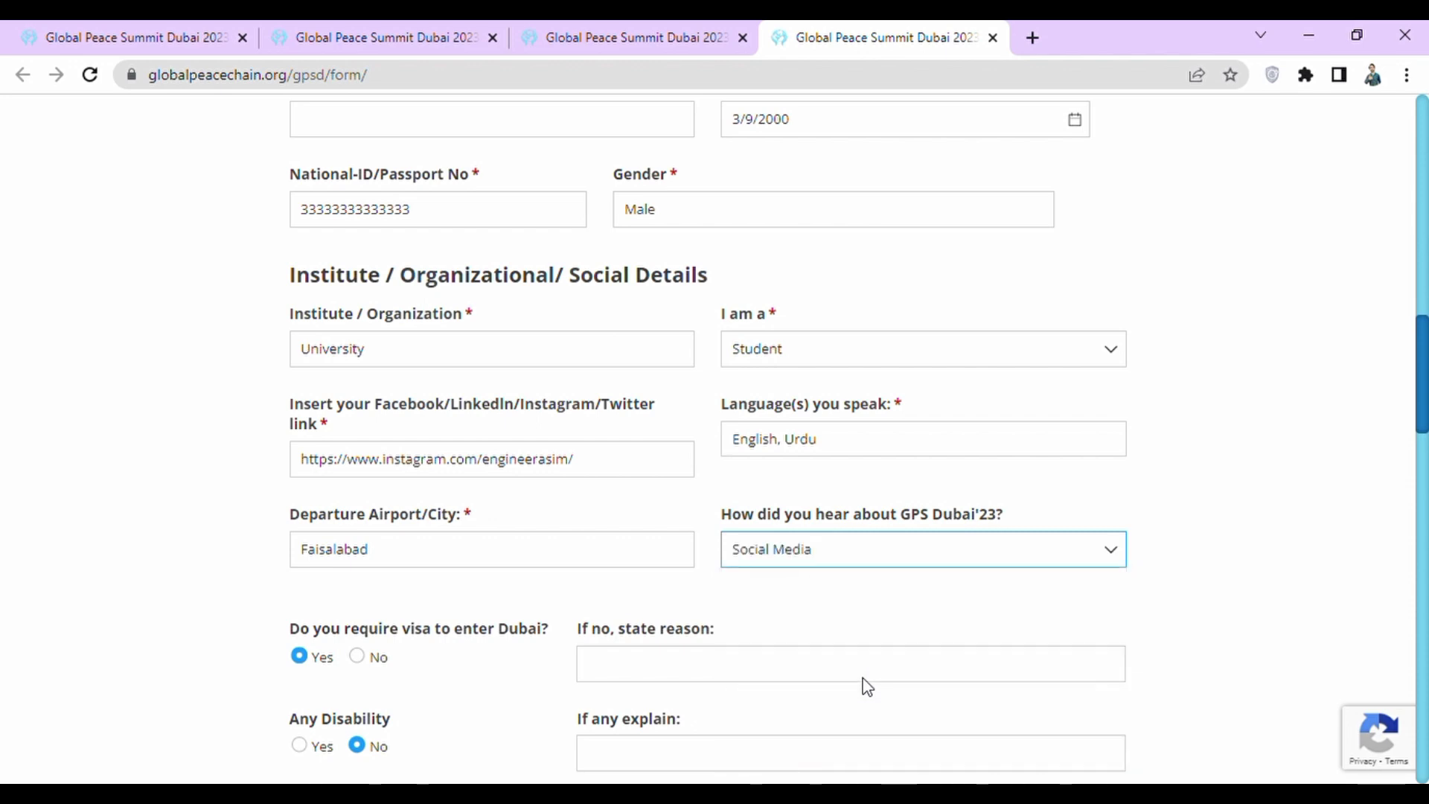
left_click(50, 686)
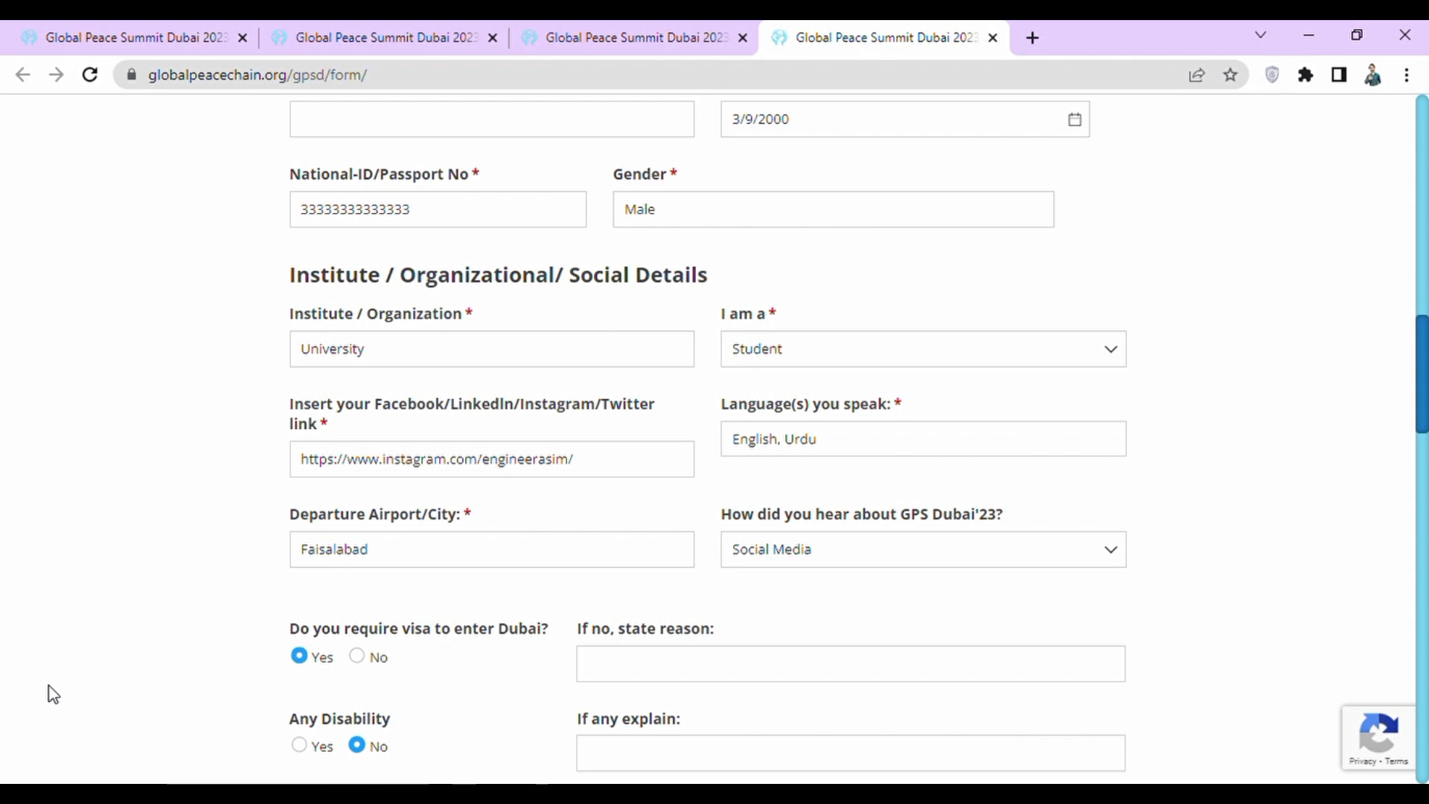
scroll(240, 705, "down", 2)
scroll(239, 705, "down", 3)
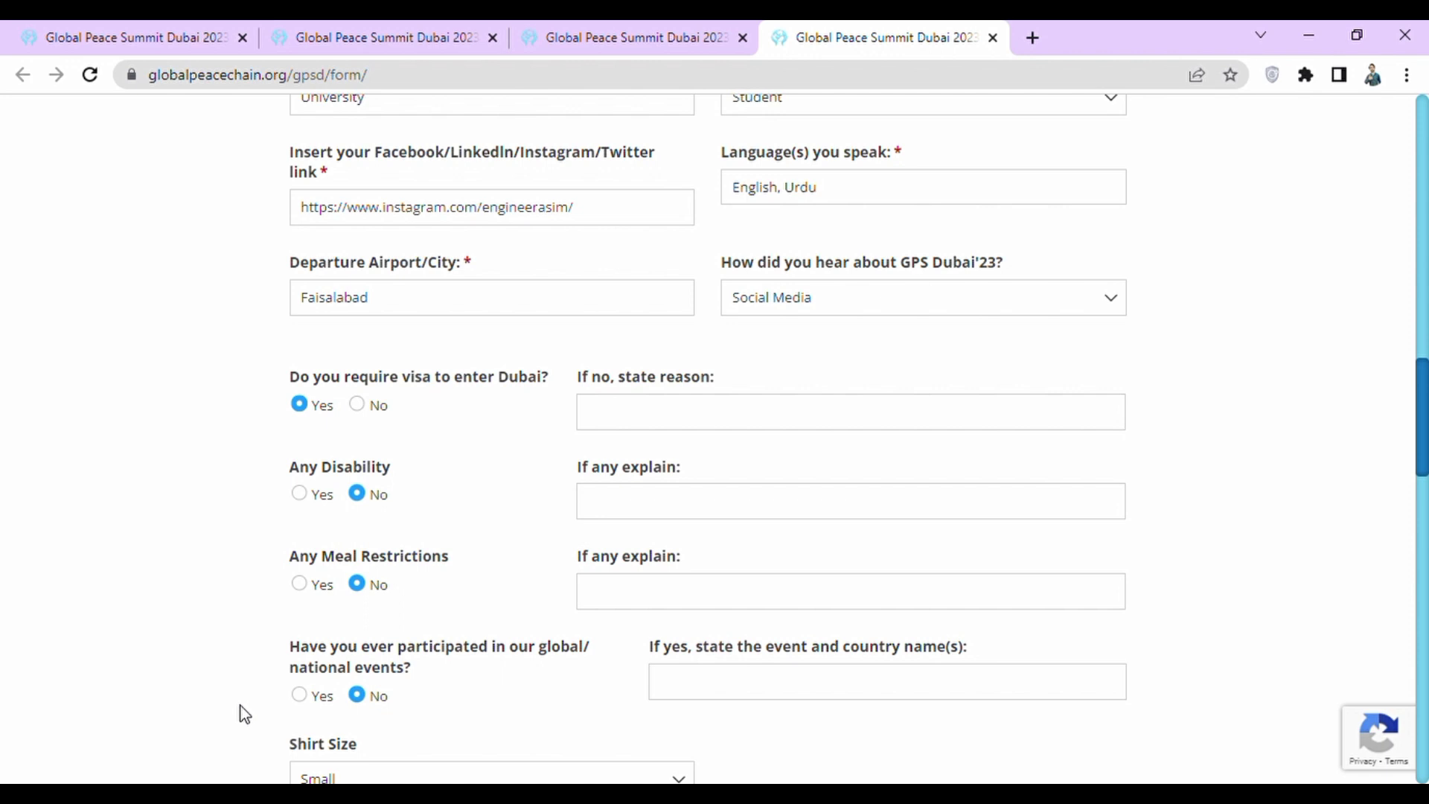
scroll(239, 711, "down", 4)
scroll(240, 705, "down", 1)
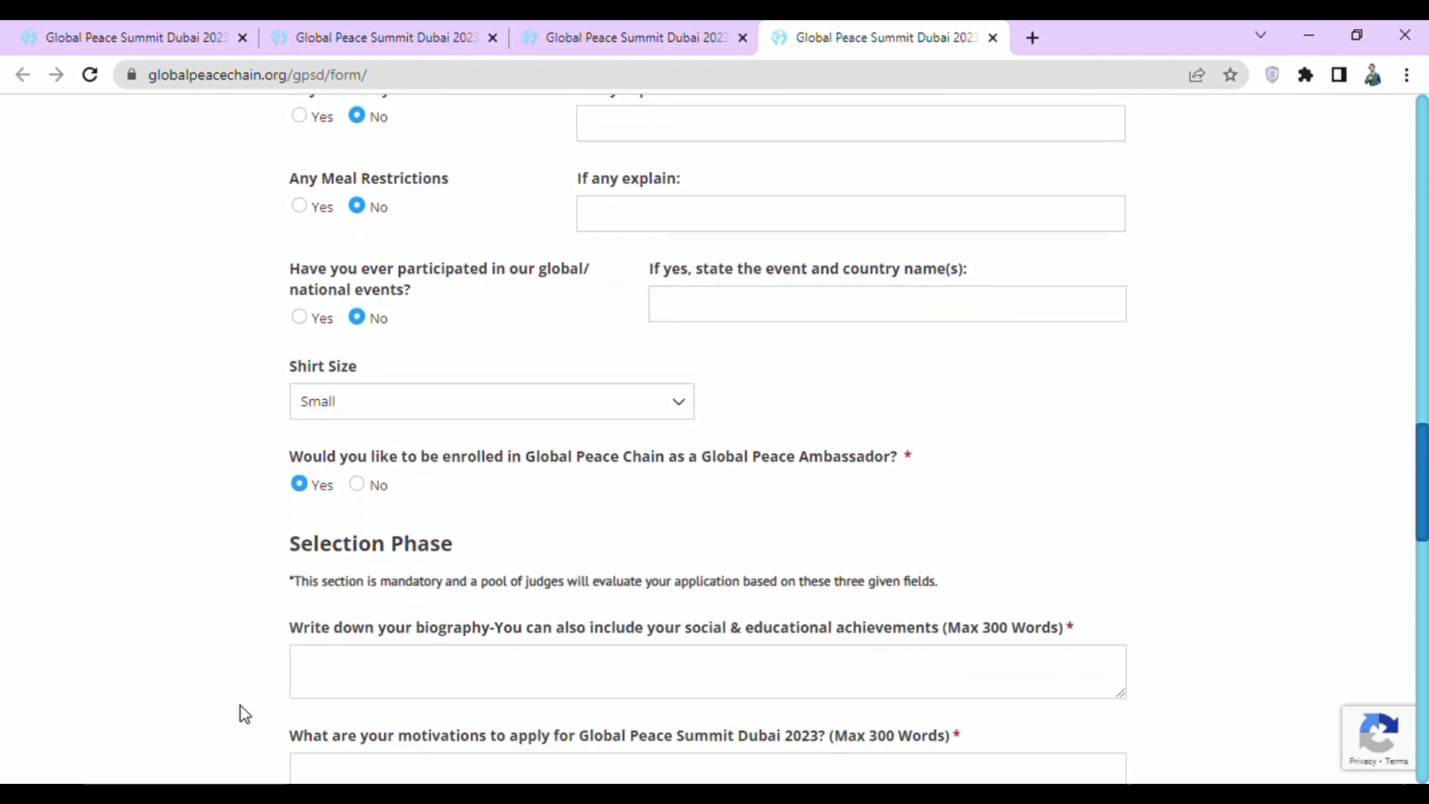
left_click(629, 410)
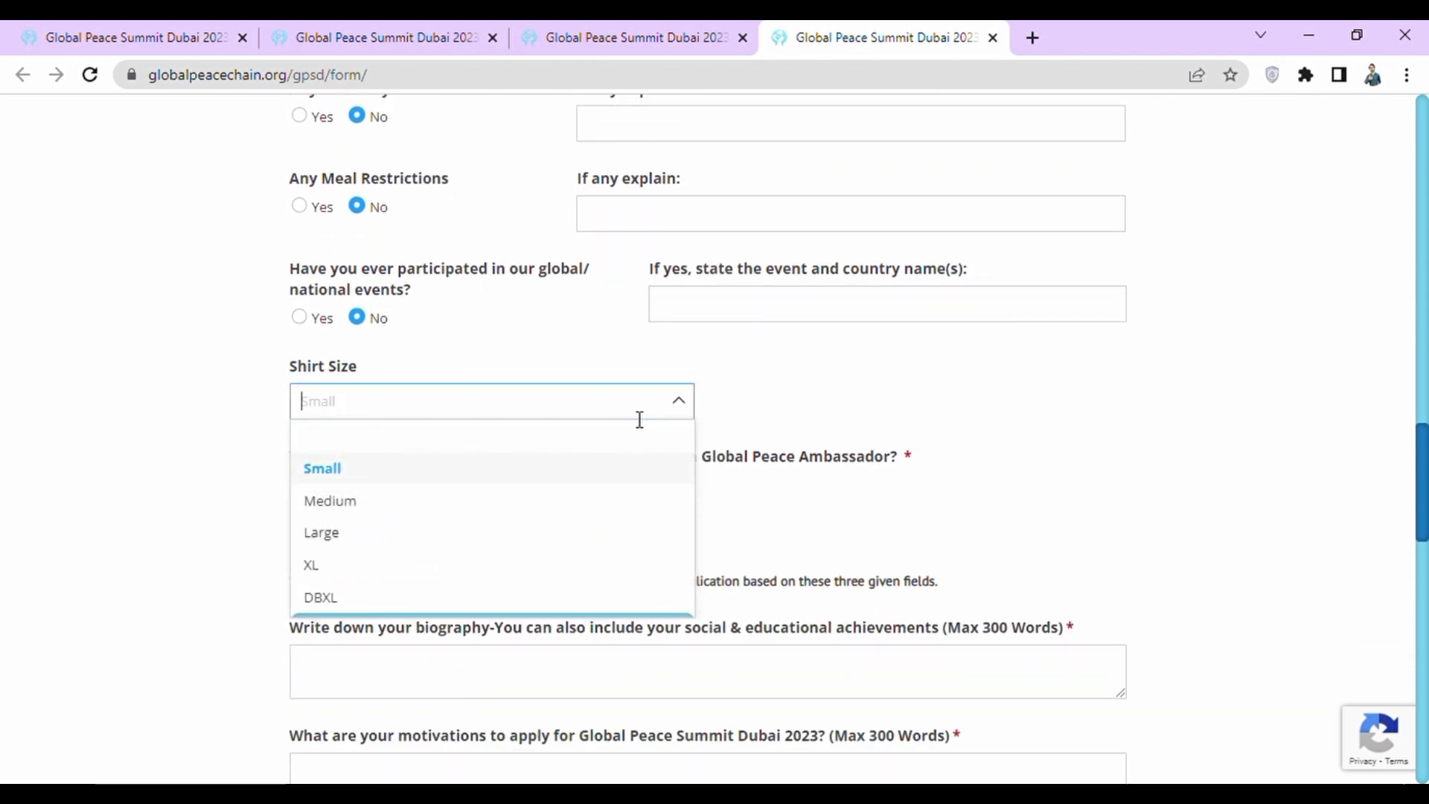
left_click(679, 401)
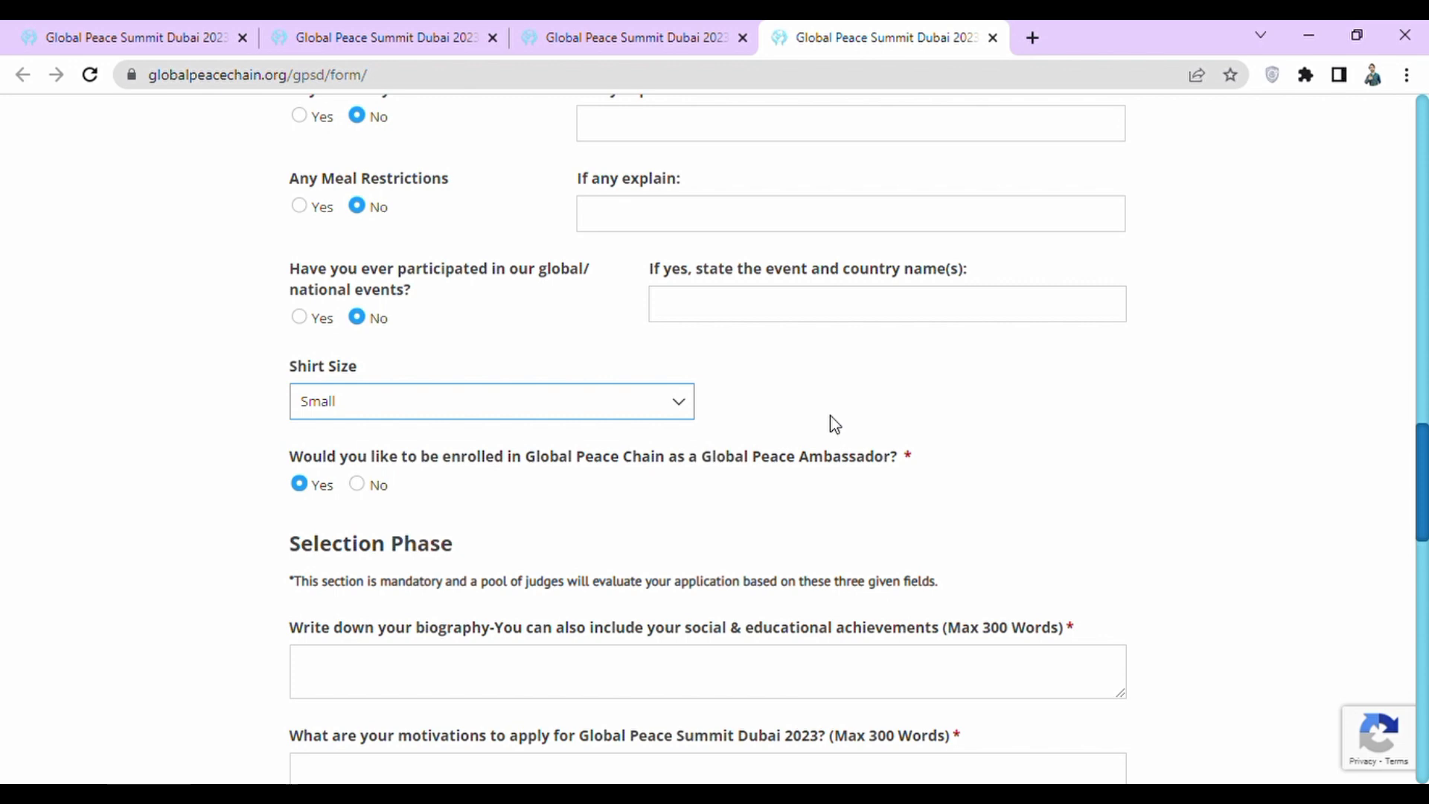
left_click(156, 437)
scroll(157, 438, "down", 2)
scroll(158, 439, "down", 2)
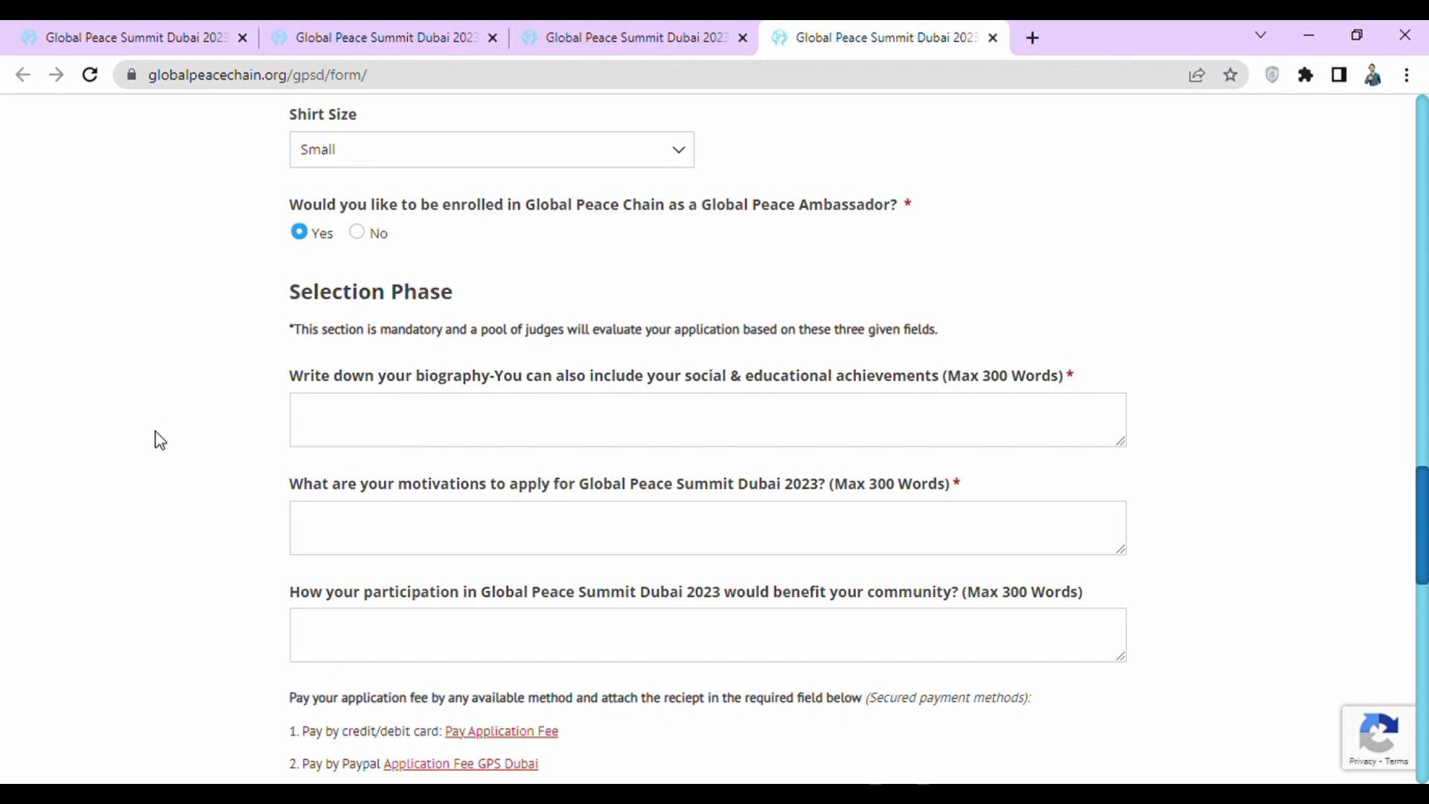
scroll(160, 440, "down", 3)
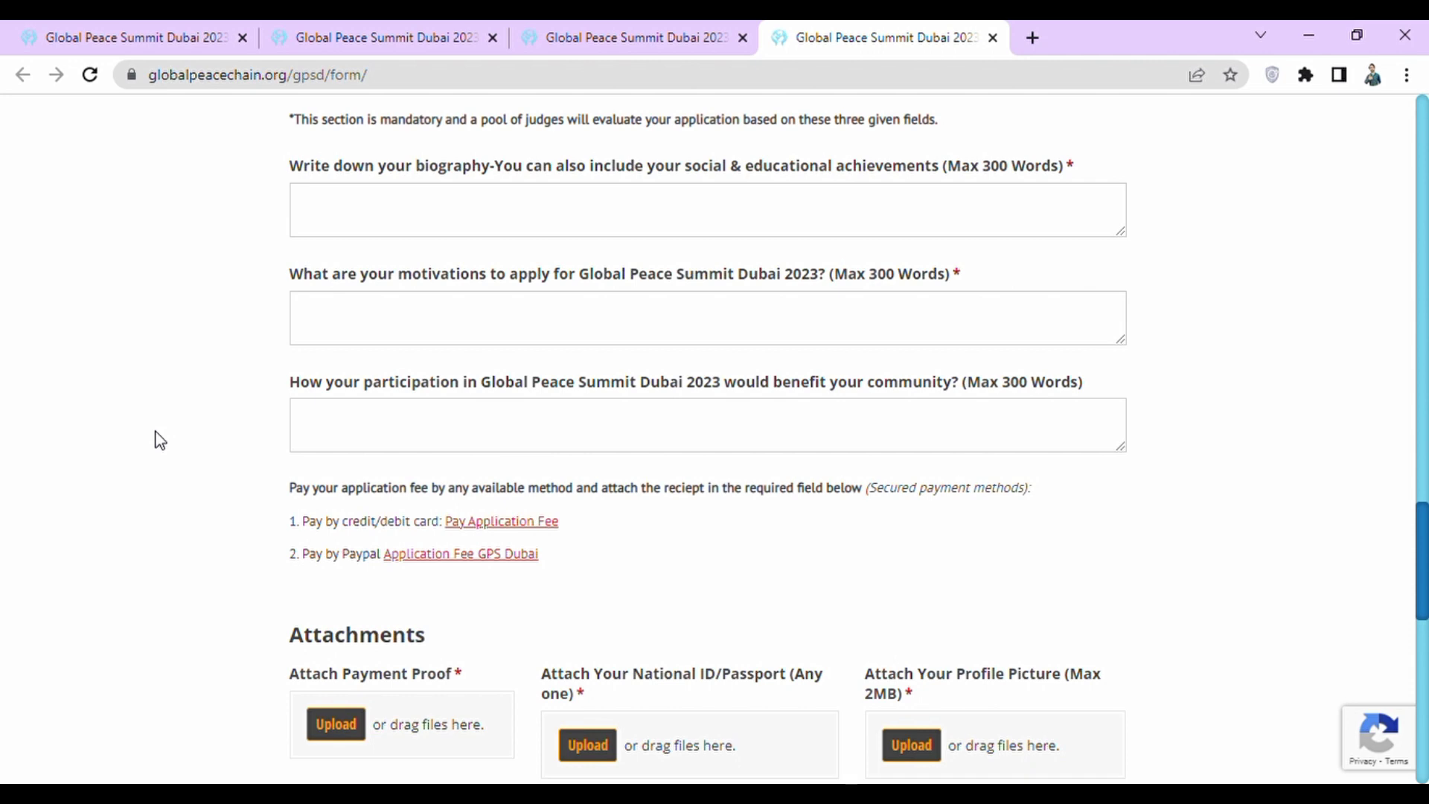
scroll(160, 440, "down", 2)
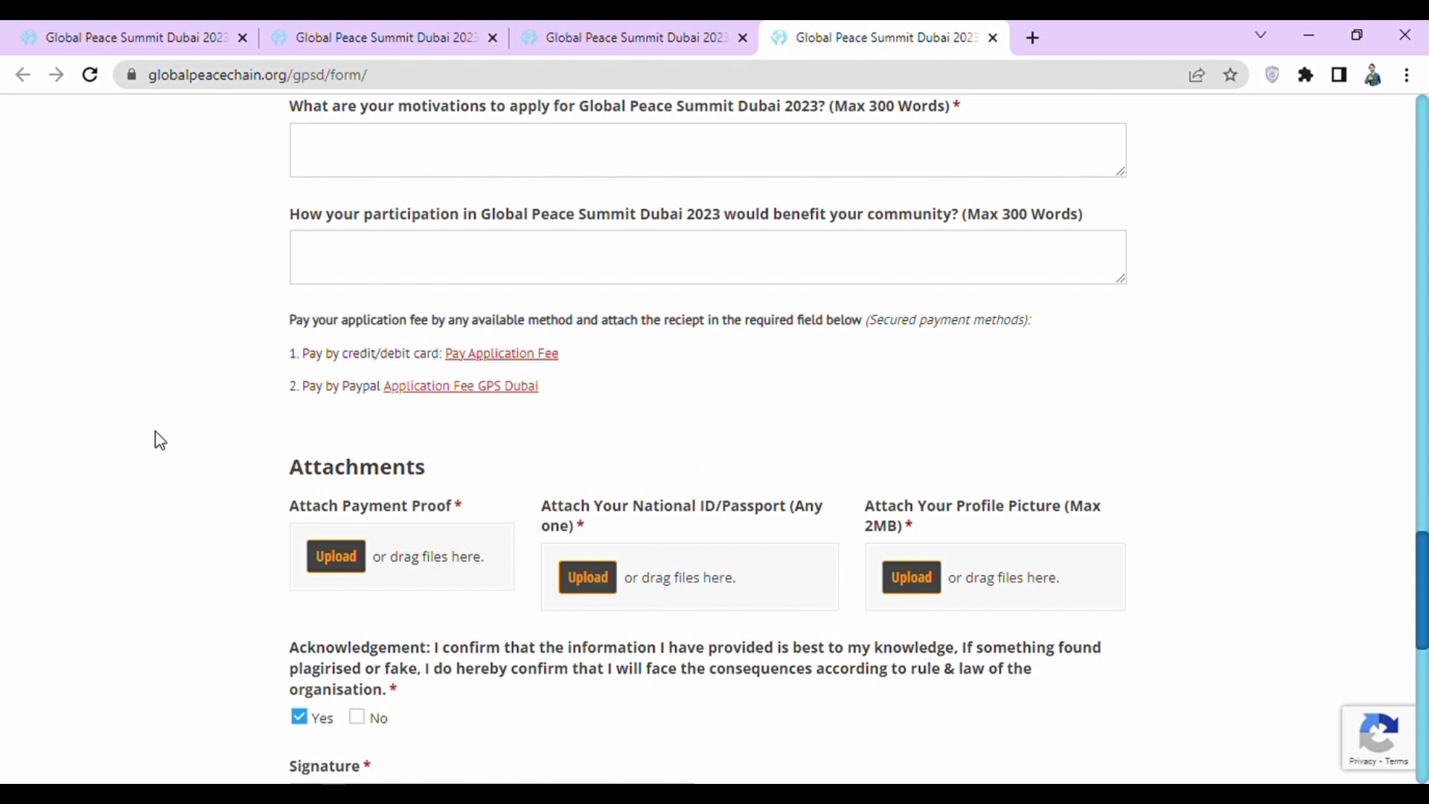
scroll(159, 439, "down", 3)
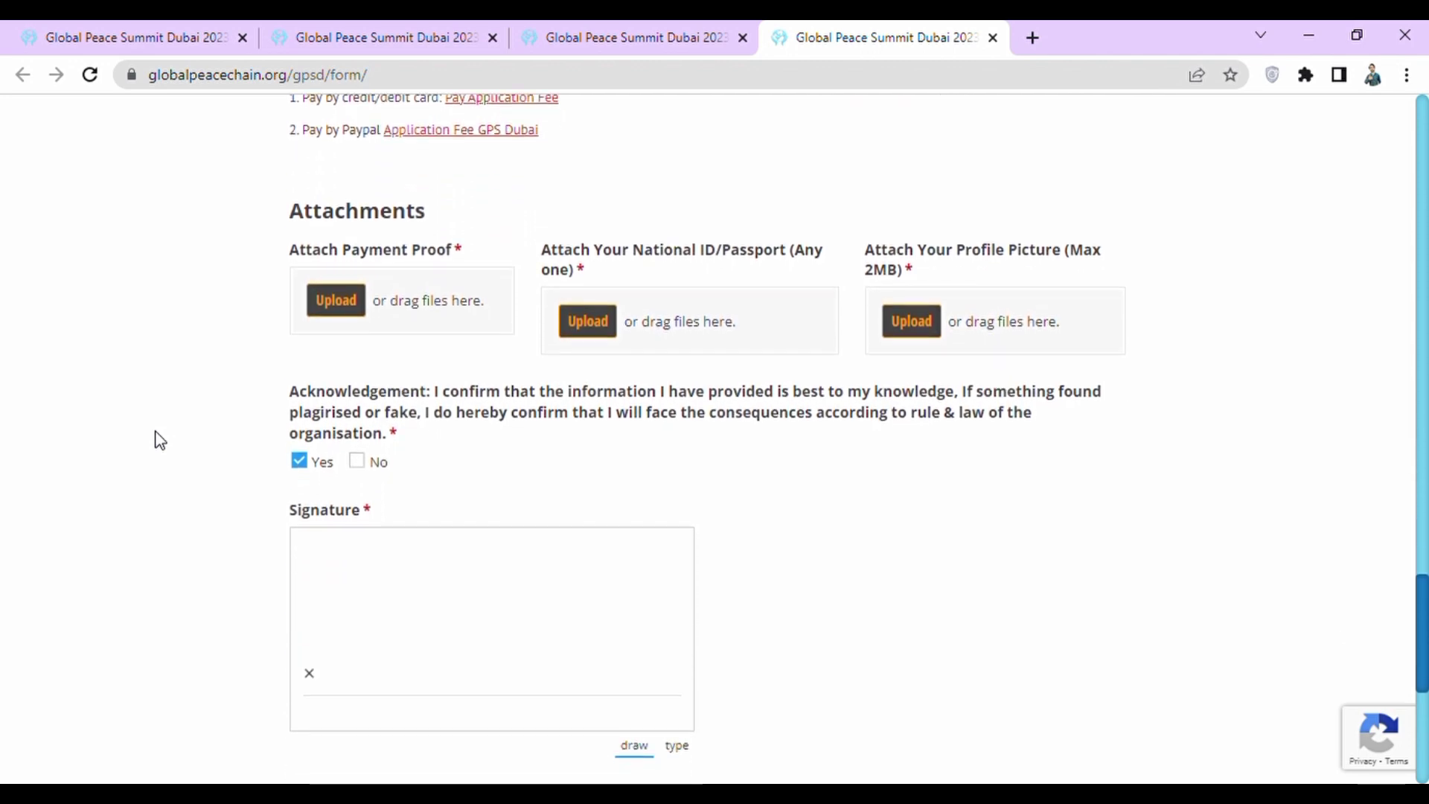
scroll(160, 440, "down", 3)
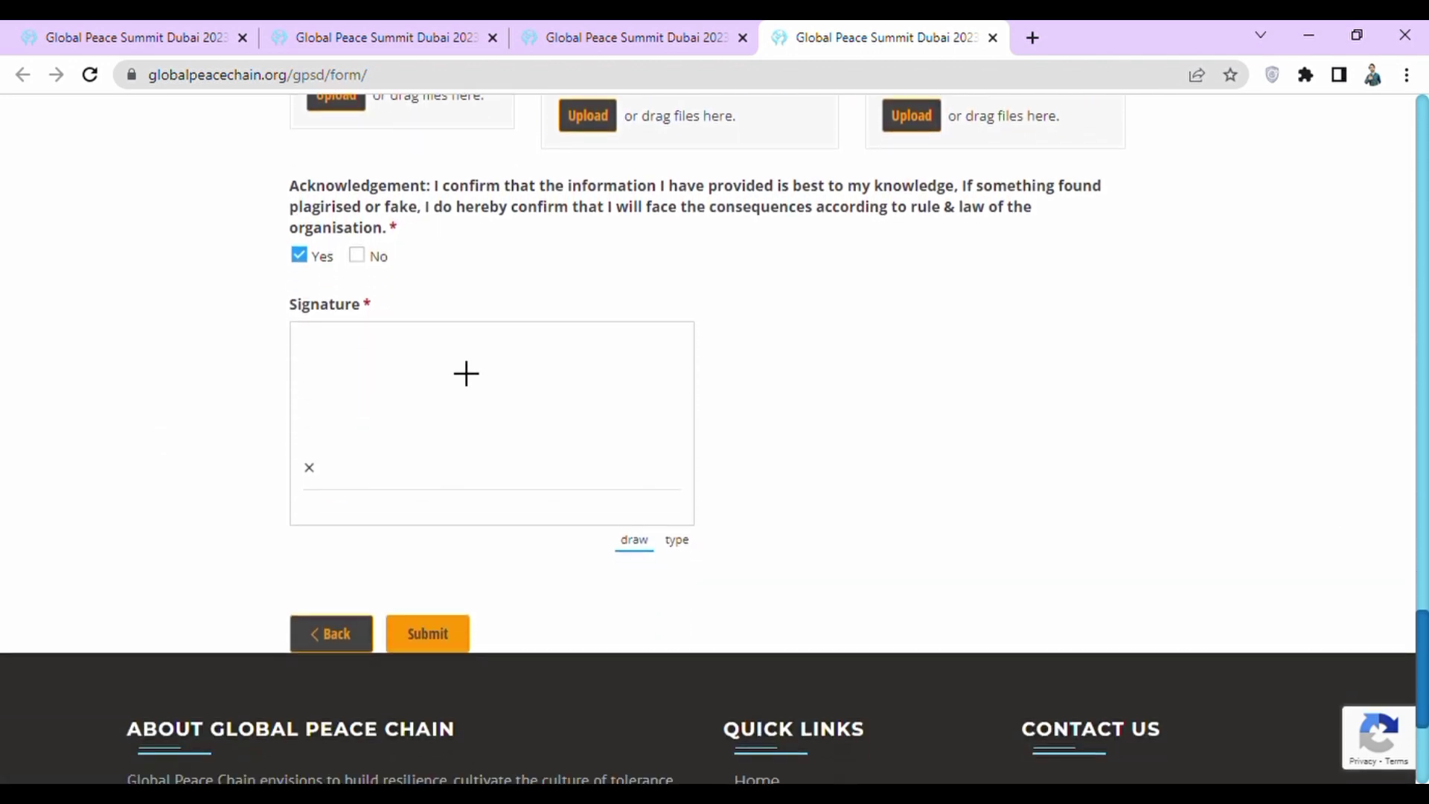
Draw a handwritten signature in the Signature pad with three strokes.
mouse_move(604, 410)
left_mouse_down()
mouse_move(612, 447)
mouse_move(558, 440)
mouse_move(545, 399)
left_mouse_up()
left_click(535, 345)
left_click_drag(554, 327, 506, 436)
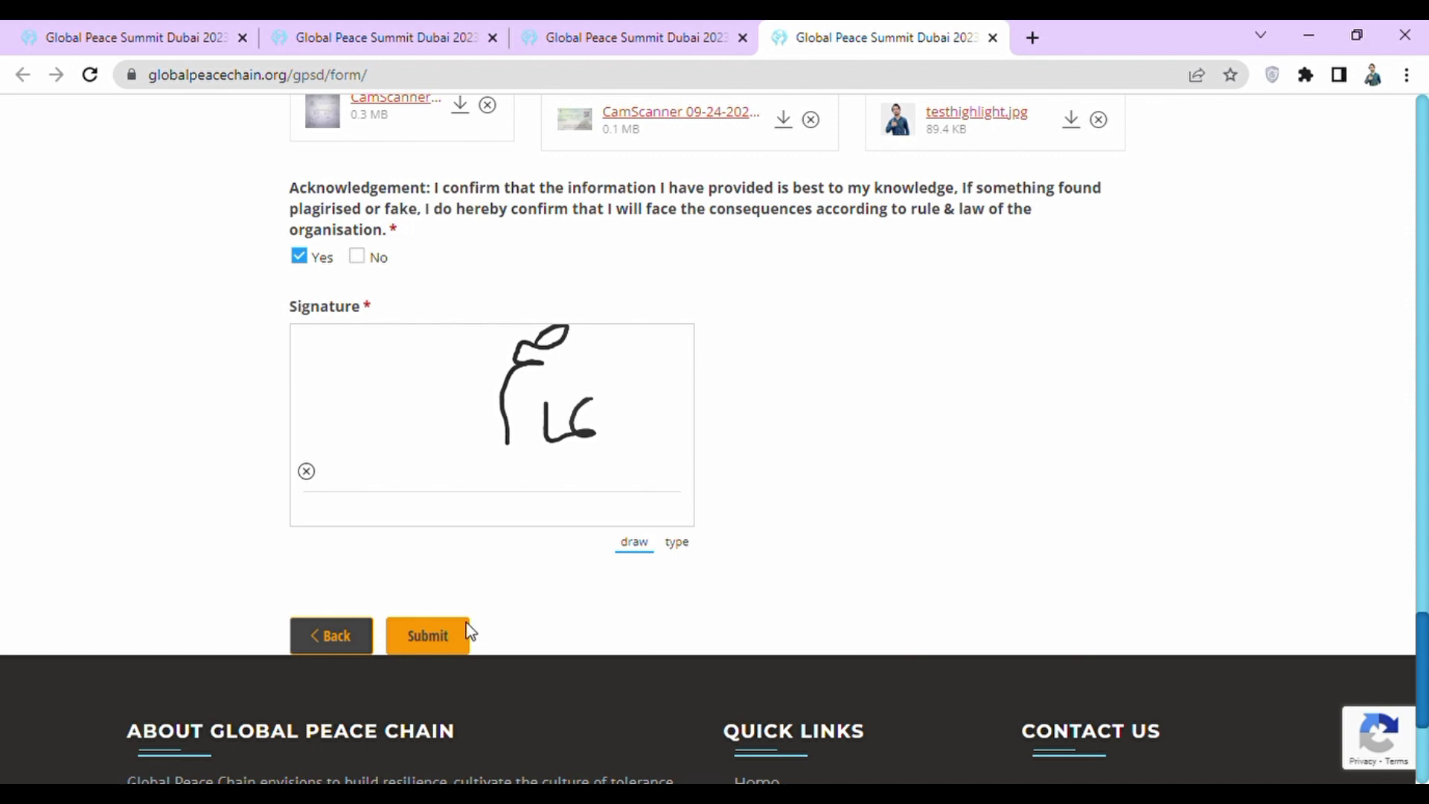
Submit the completed summit application.
left_click(451, 638)
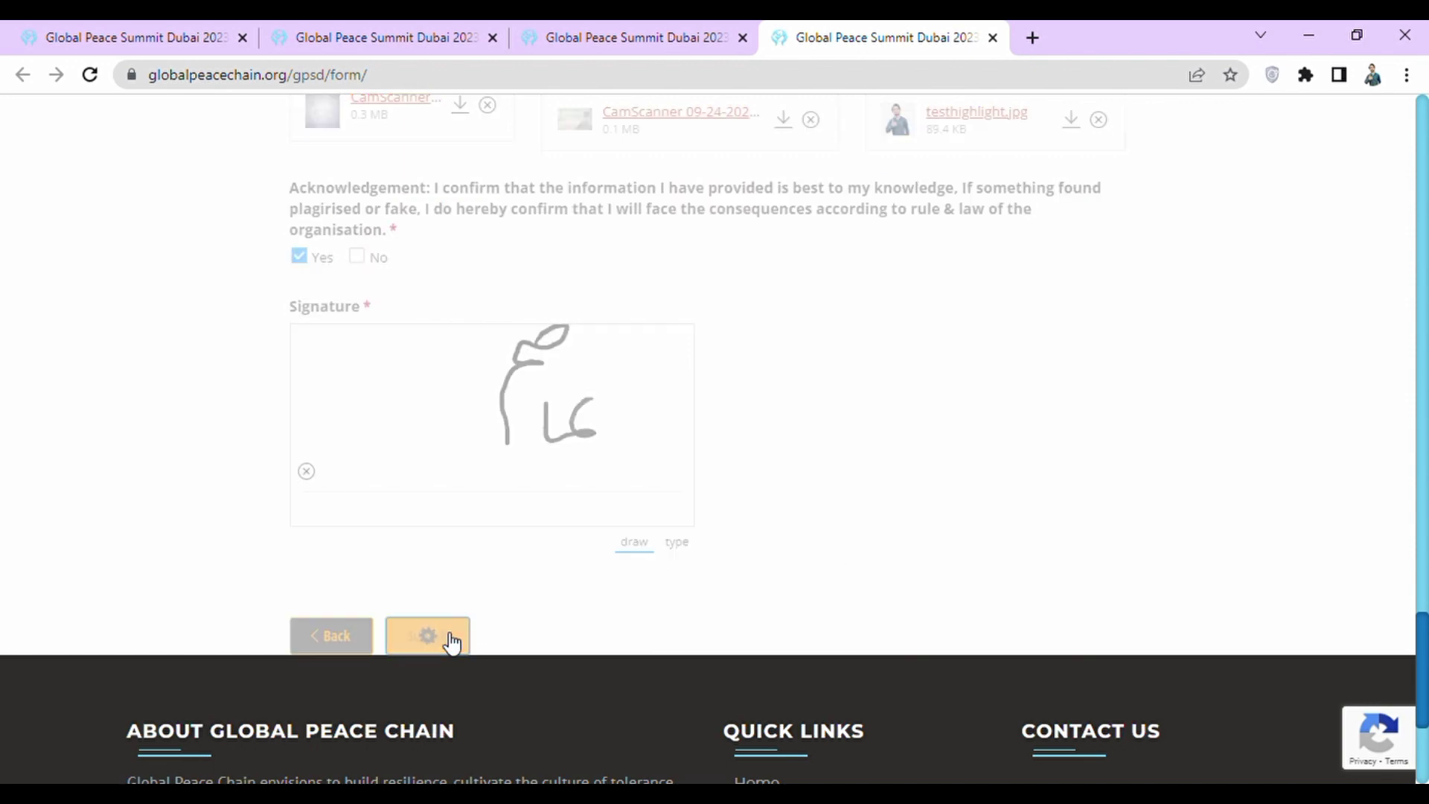